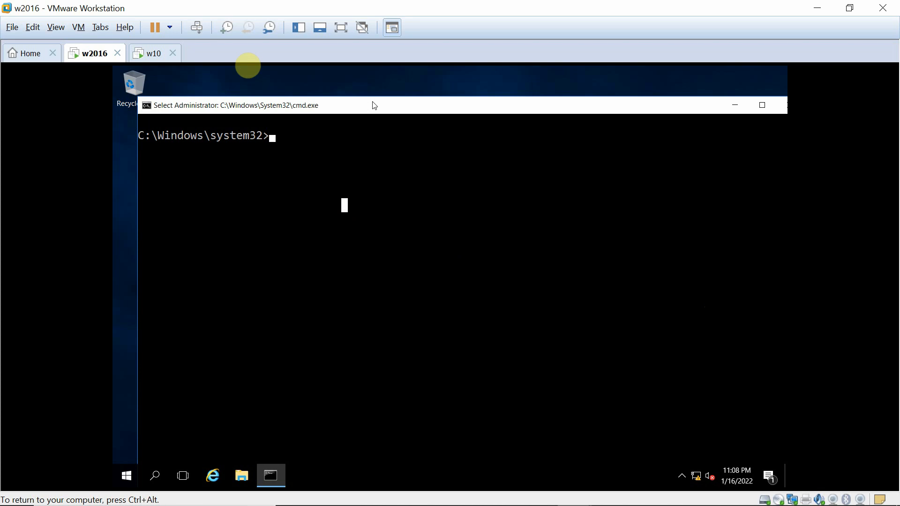
# Create a folder named 'project' on Local Disk (C:) and open it.
pyautogui.click(740, 105)
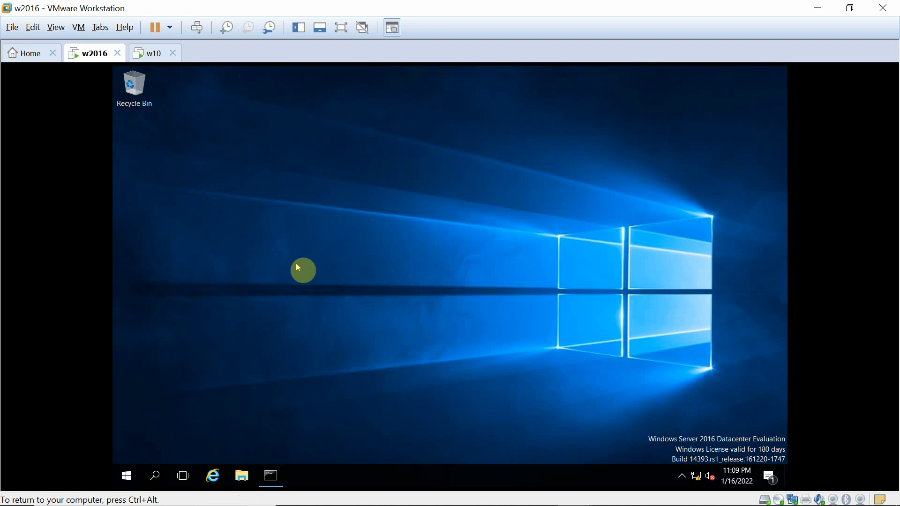
pyautogui.click(240, 476)
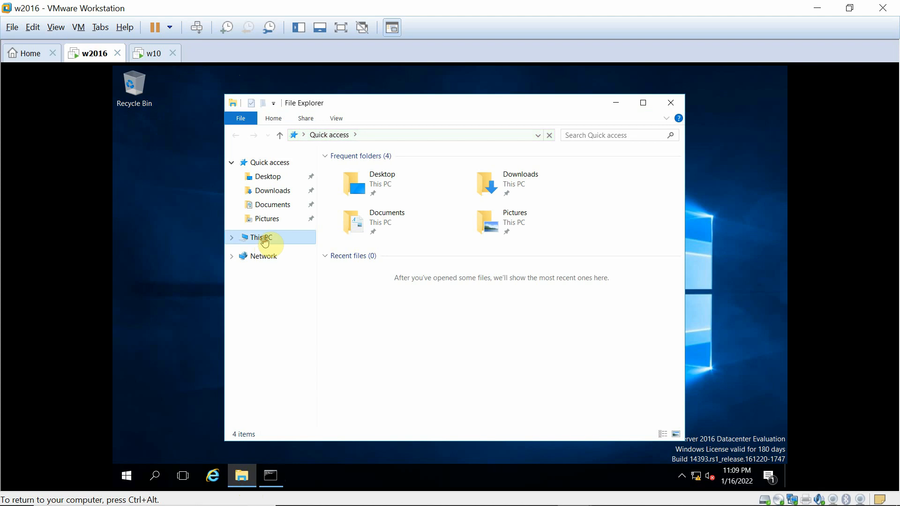
pyautogui.click(265, 240)
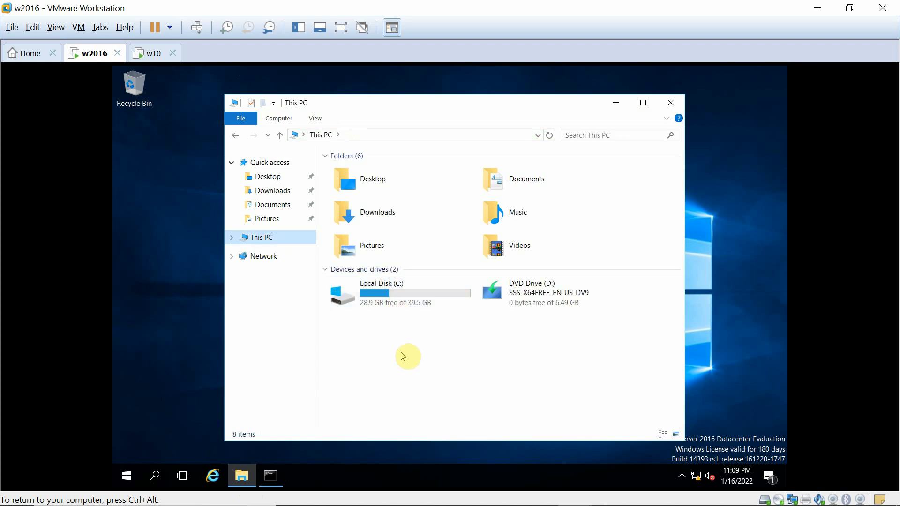
pyautogui.doubleClick(394, 297)
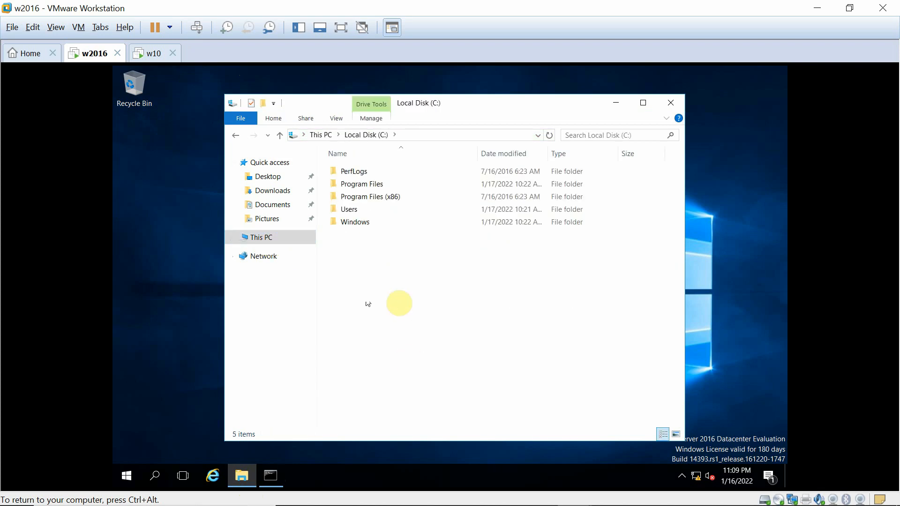
pyautogui.rightClick(356, 290)
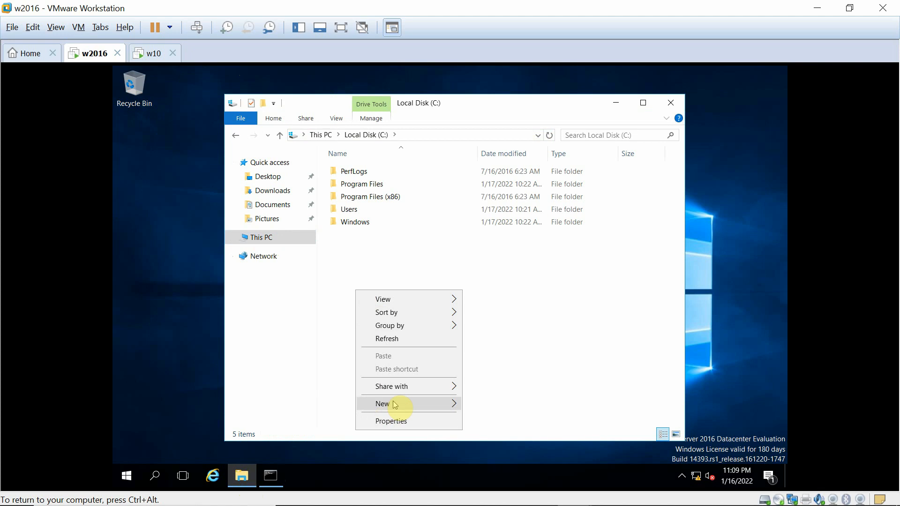
pyautogui.click(453, 406)
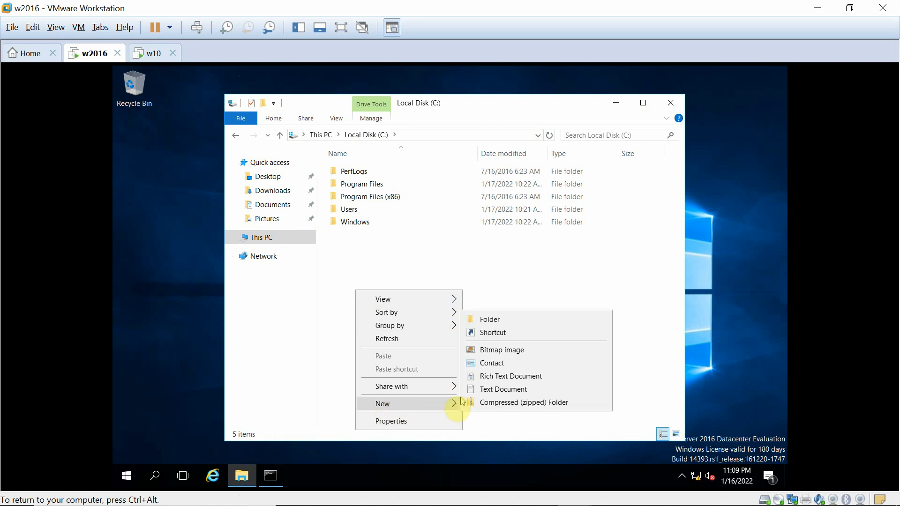
pyautogui.click(503, 320)
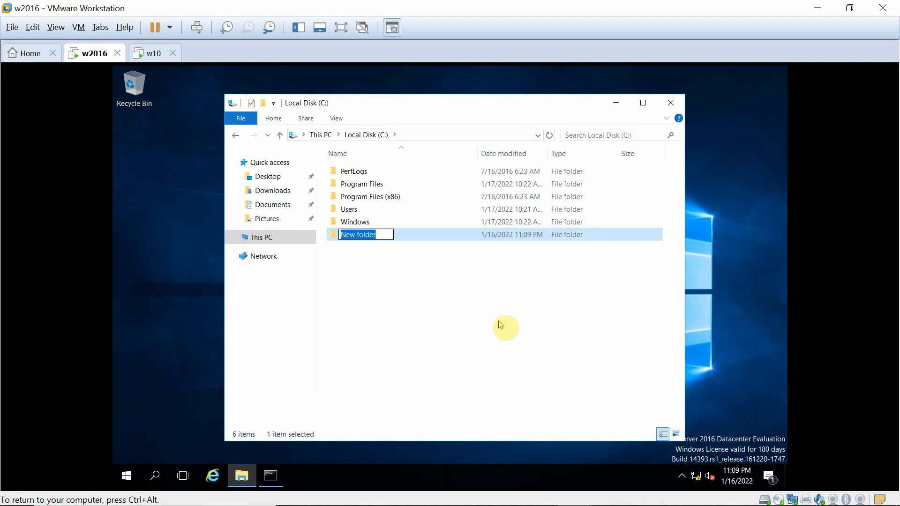
pyautogui.write('pro')
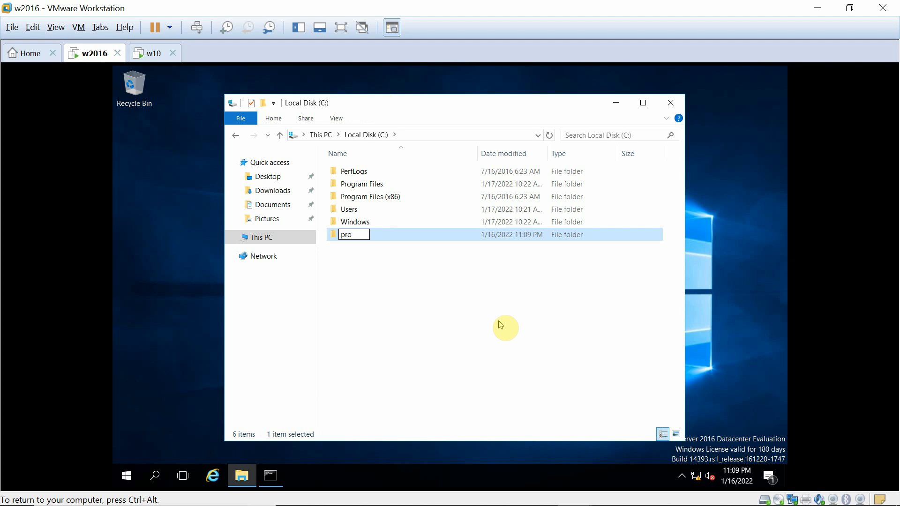
pyautogui.write('ject')
pyautogui.press('Return')
pyautogui.press('Return')
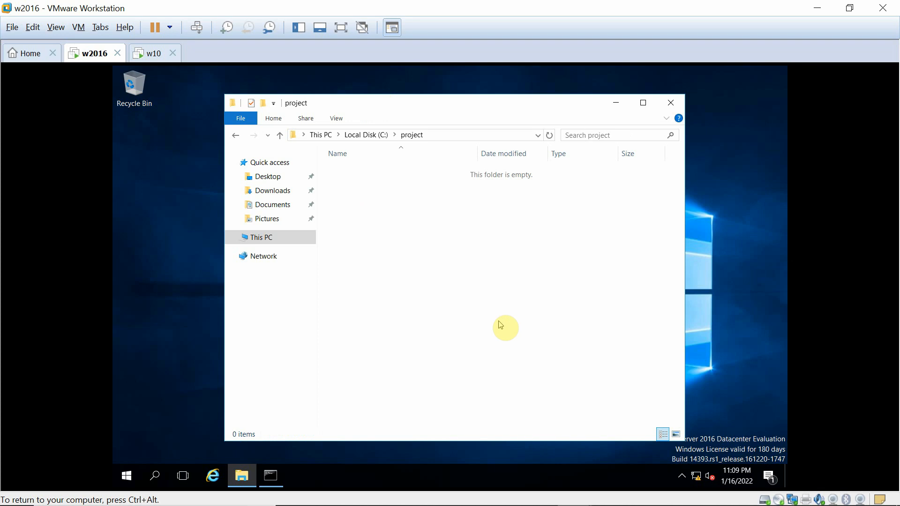
# Create a new text document named 'file1' inside the project folder.
pyautogui.rightClick(438, 241)
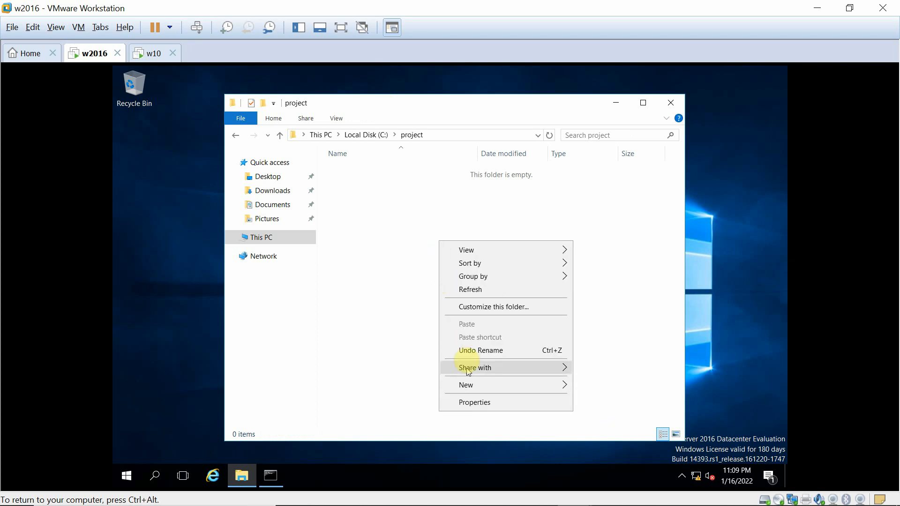
pyautogui.moveTo(469, 386)
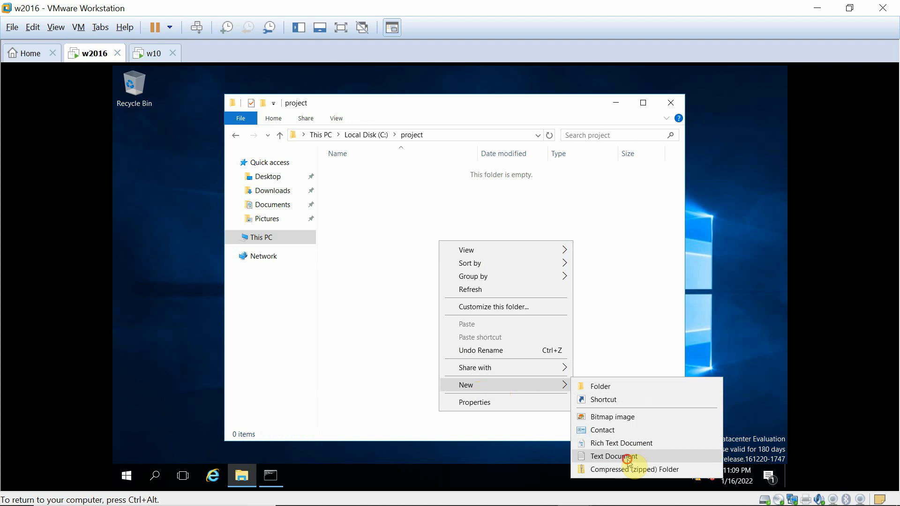
pyautogui.click(627, 457)
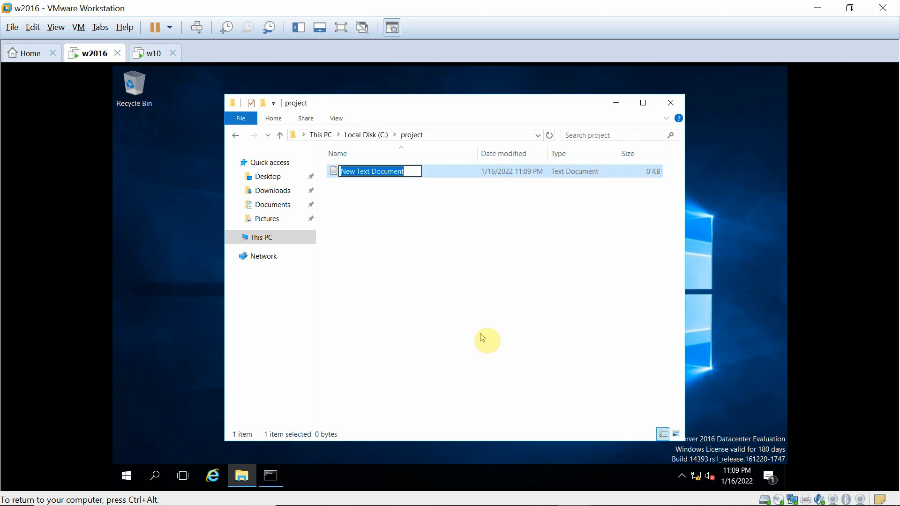
pyautogui.write('fil')
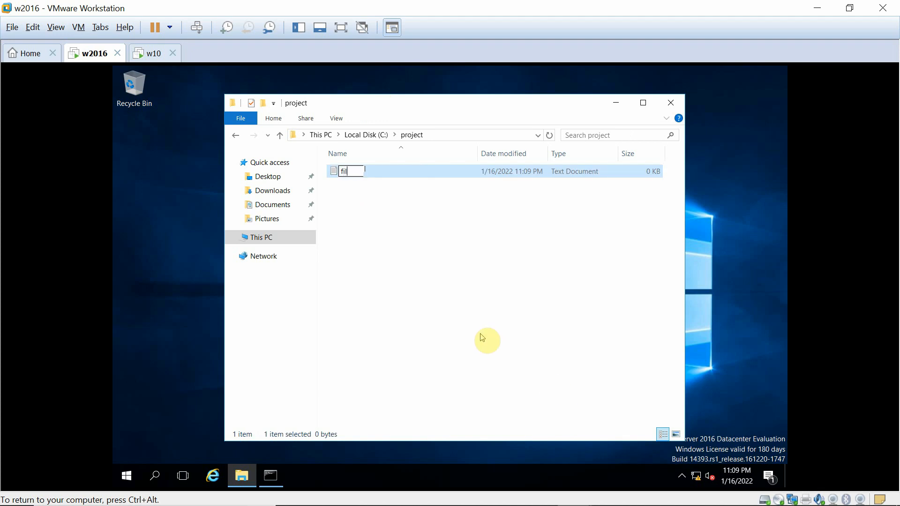
pyautogui.write('e1')
pyautogui.press('Return')
pyautogui.press('Return')
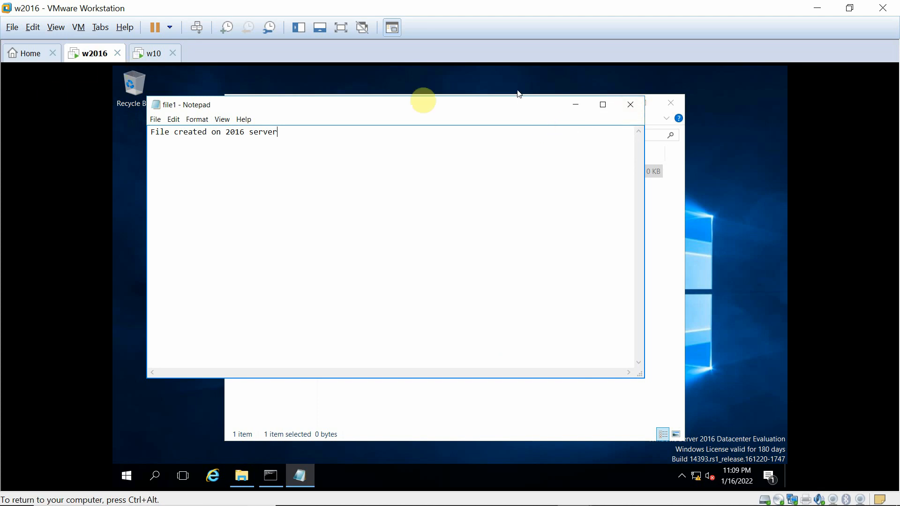
# Save the typed text into file1 and return to Local Disk (C:).
pyautogui.click(630, 104)
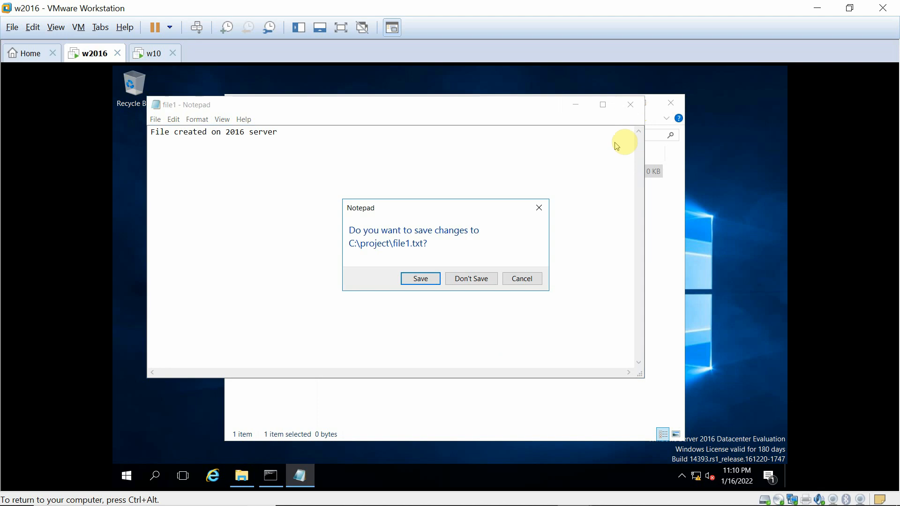
pyautogui.click(420, 280)
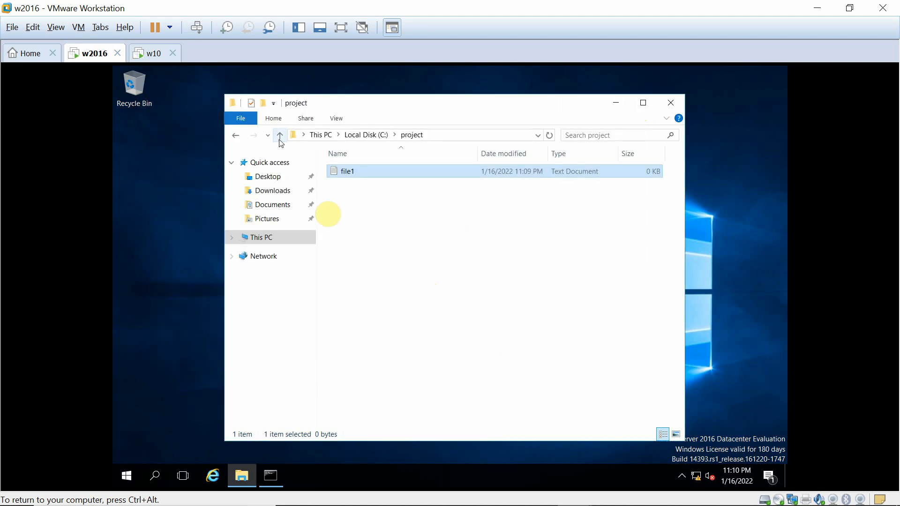
pyautogui.click(381, 136)
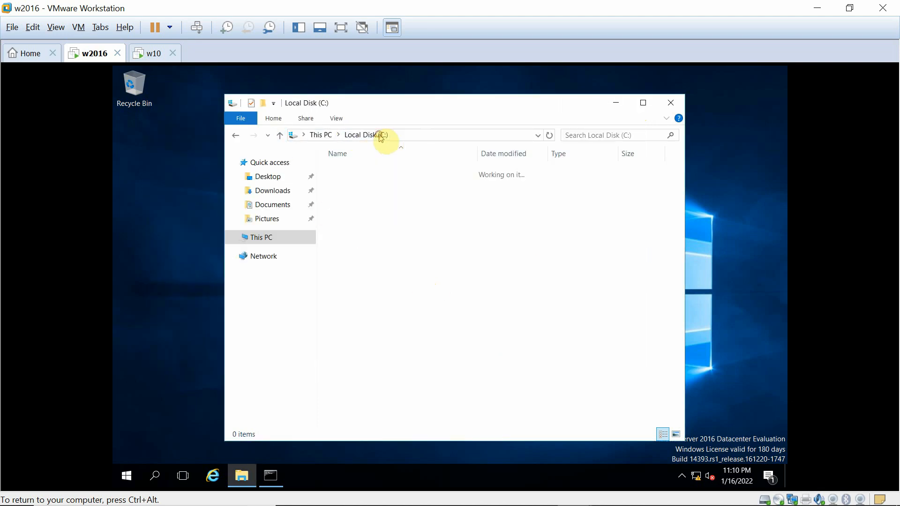
pyautogui.click(349, 210)
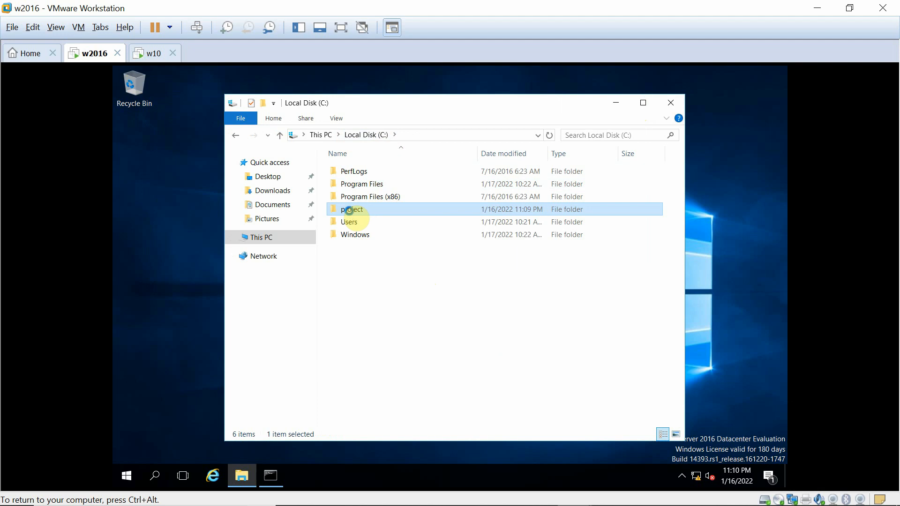
# Open the project folder's Properties and start sharing it from the Sharing tab.
pyautogui.rightClick(350, 212)
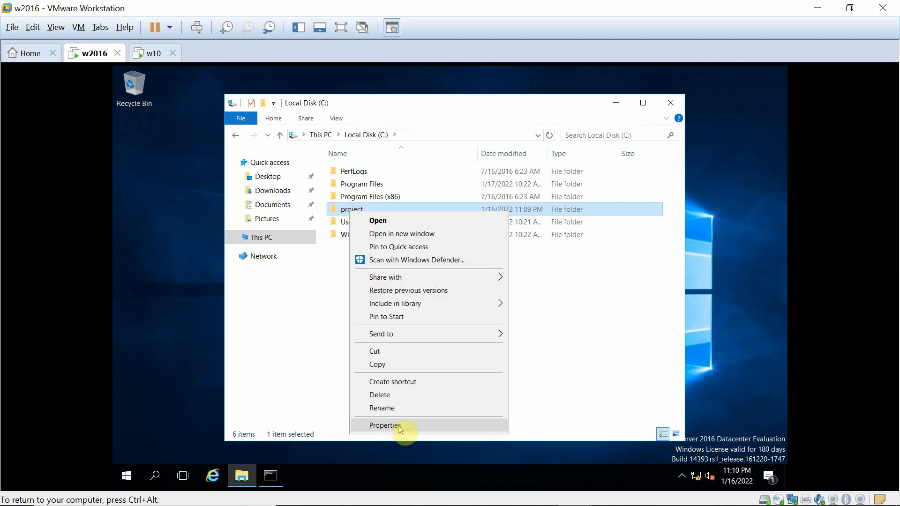
pyautogui.click(399, 427)
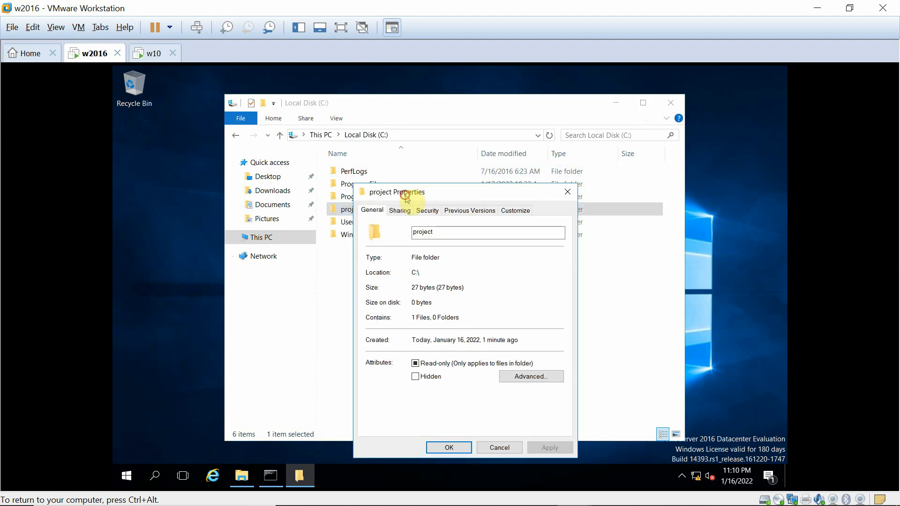
pyautogui.moveTo(404, 194); pyautogui.dragTo(215, 111)
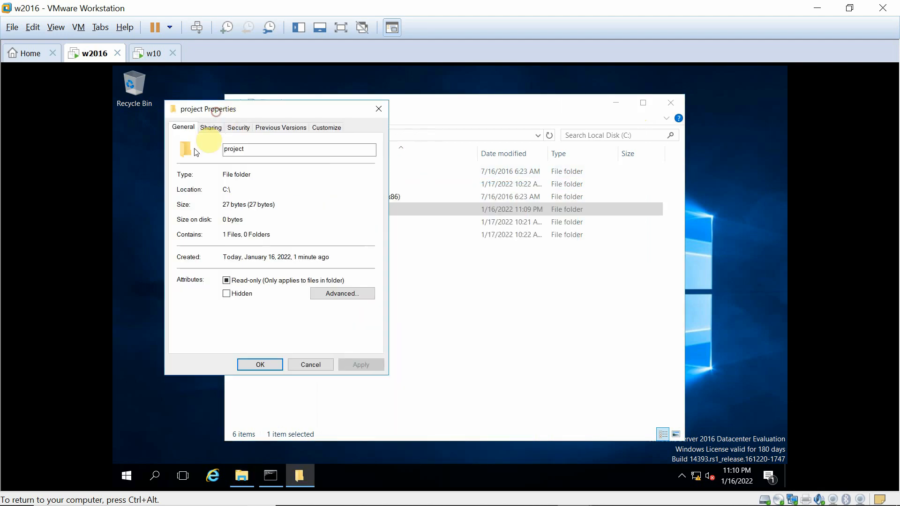
pyautogui.click(210, 127)
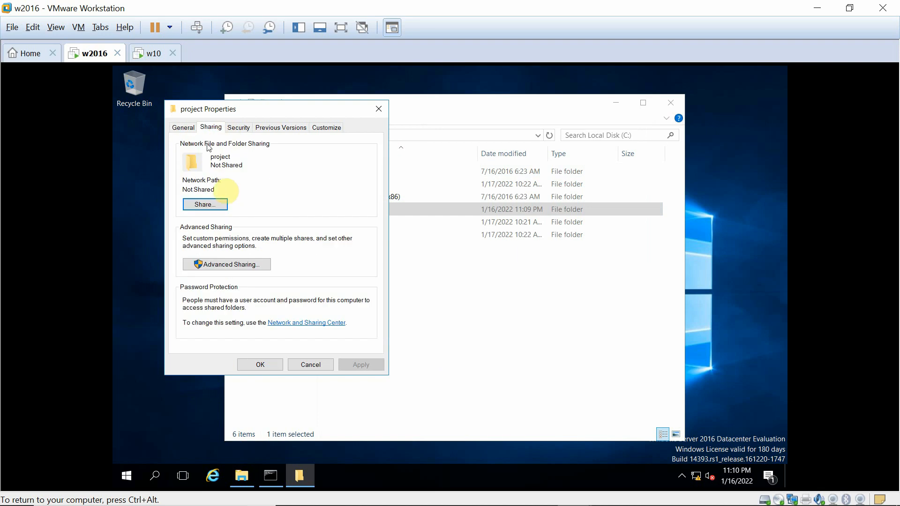
pyautogui.click(204, 207)
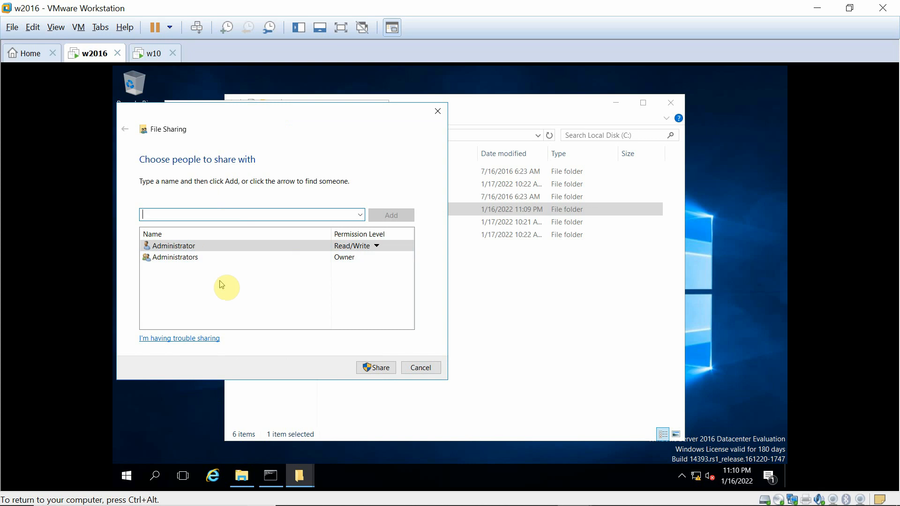
# Add Everyone with Read permission and share project as \\C16\project.
pyautogui.click(360, 215)
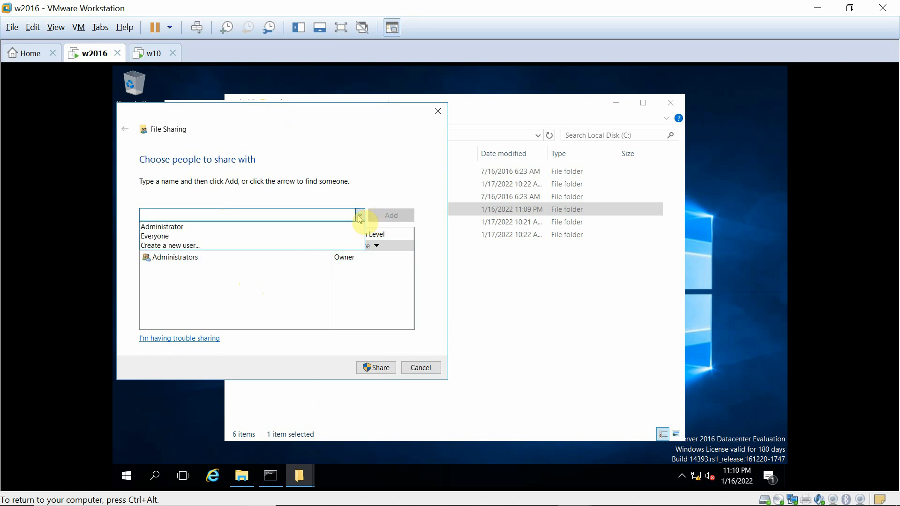
pyautogui.click(164, 238)
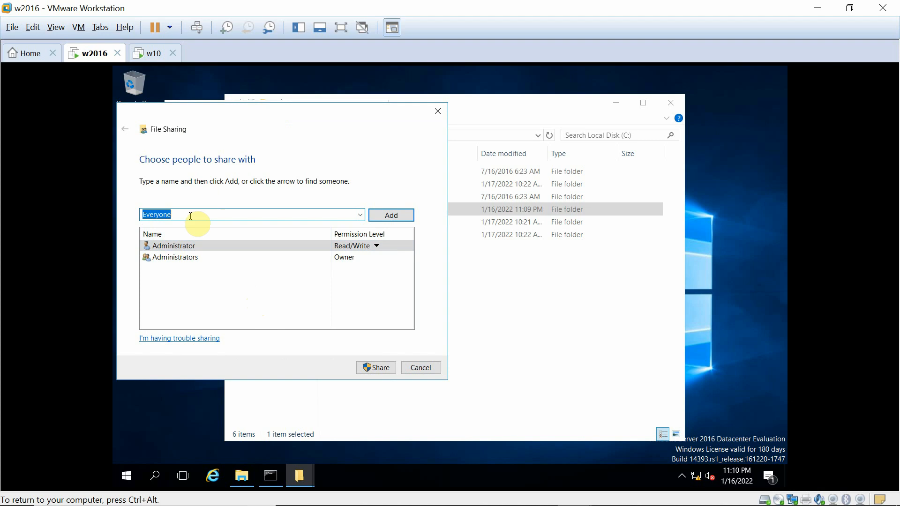
pyautogui.click(383, 216)
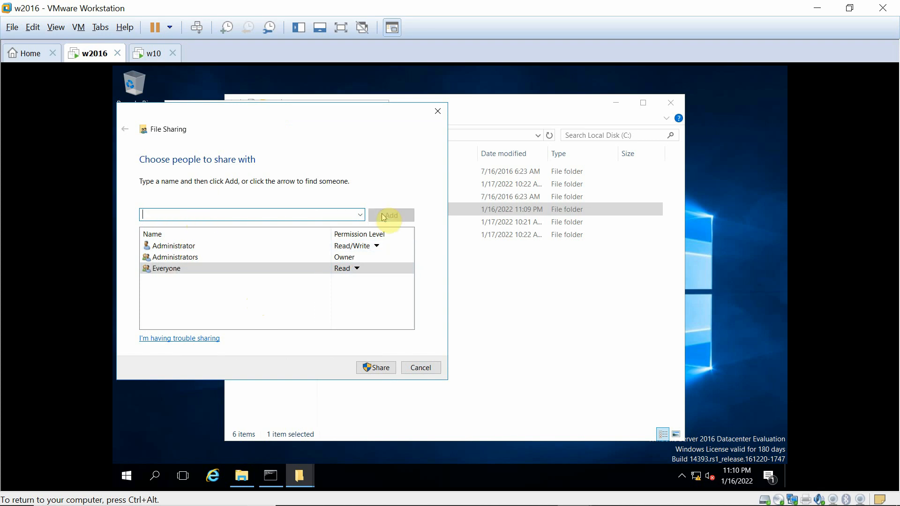
pyautogui.click(358, 270)
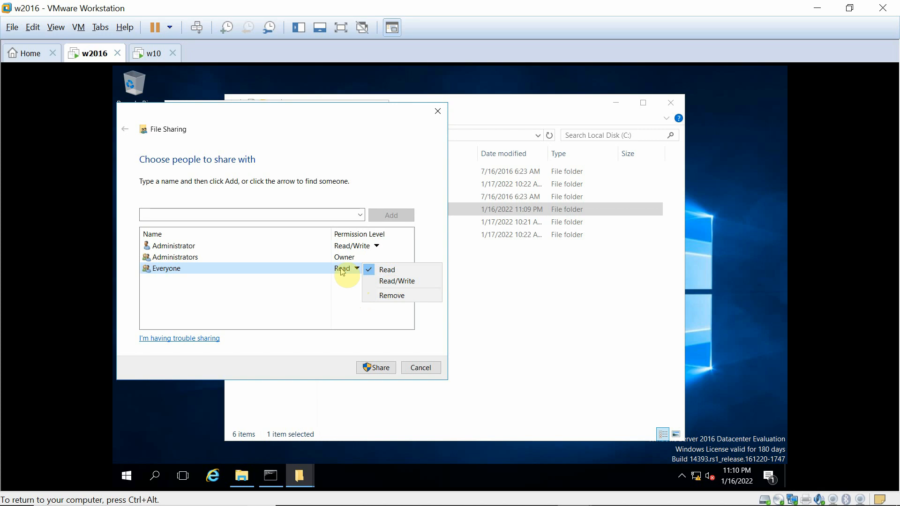
pyautogui.click(325, 266)
pyautogui.click(377, 271)
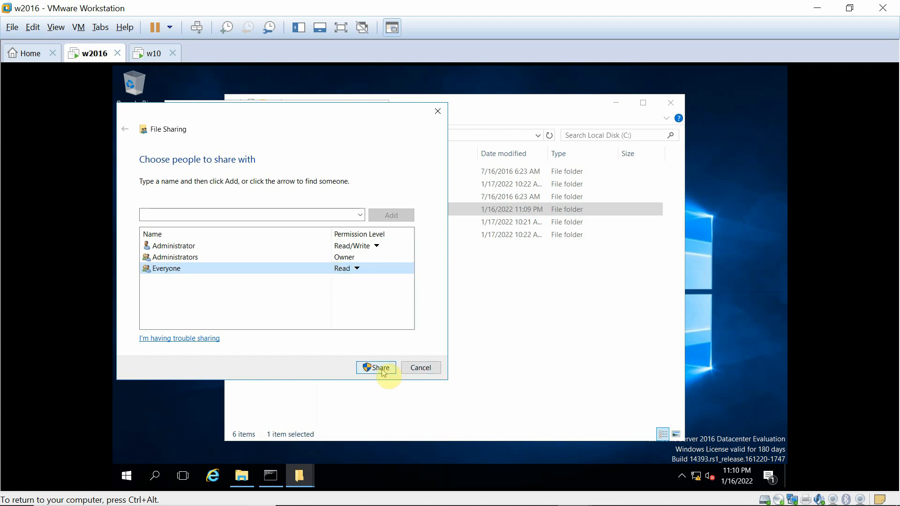
pyautogui.click(382, 370)
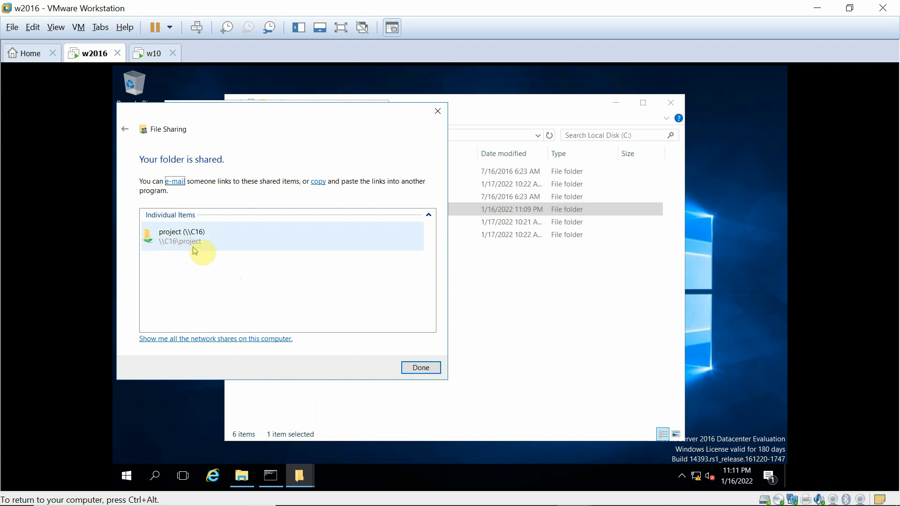
pyautogui.click(421, 368)
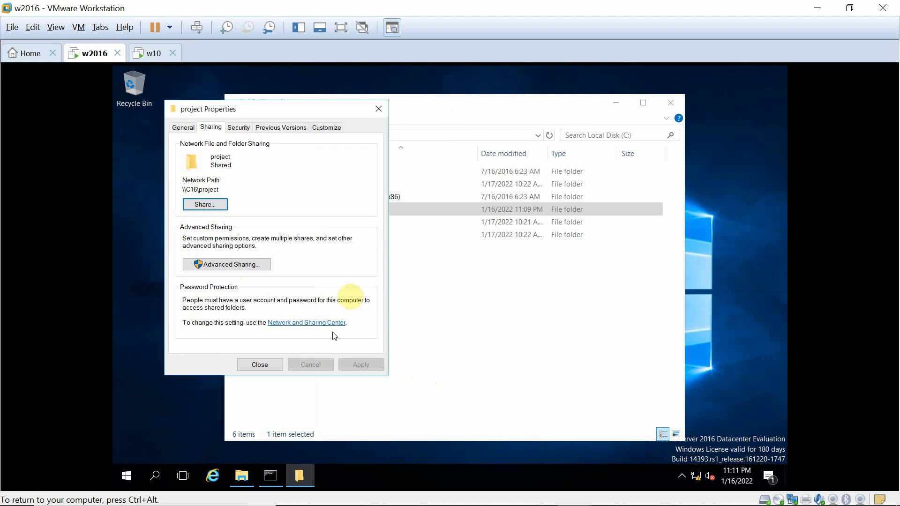
# Cancel Advanced Sharing without changes and close the project Properties window.
pyautogui.click(234, 266)
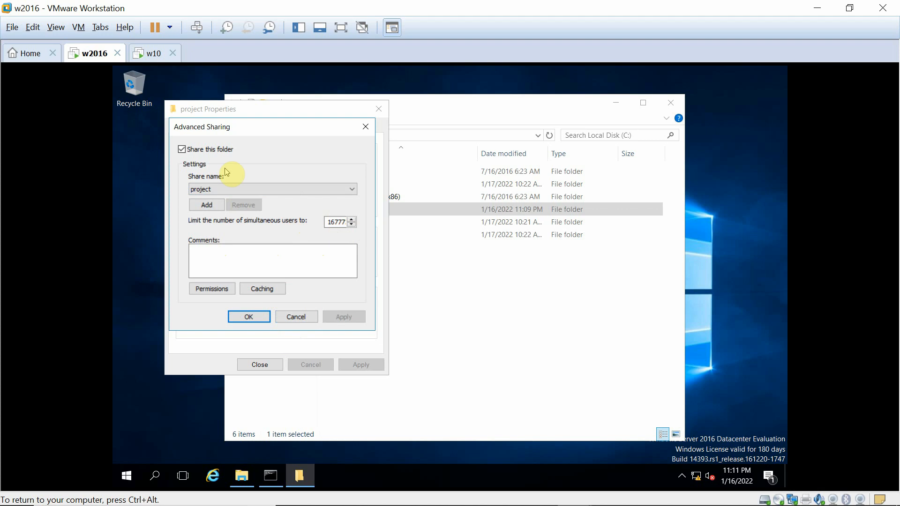
pyautogui.click(302, 317)
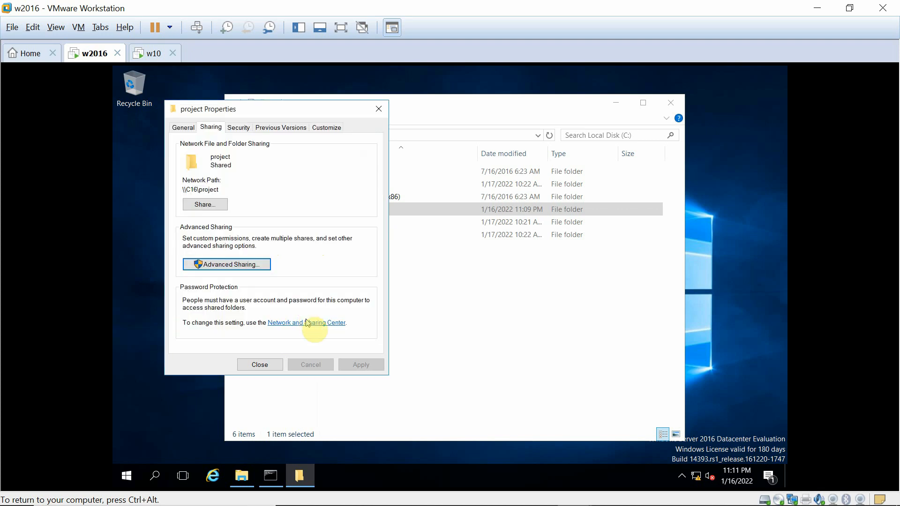
pyautogui.click(260, 365)
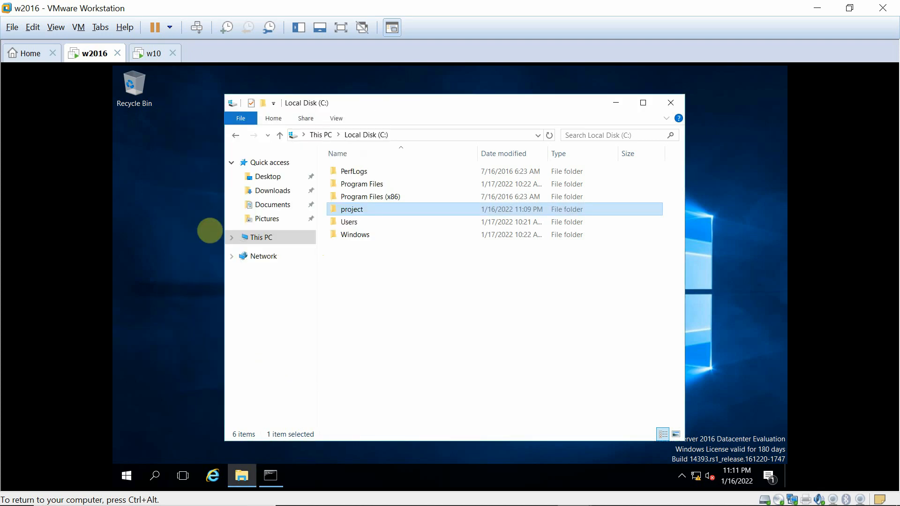
# On the Windows 10 VM, open the Run dialog and submit \\c16\project.
pyautogui.click(149, 55)
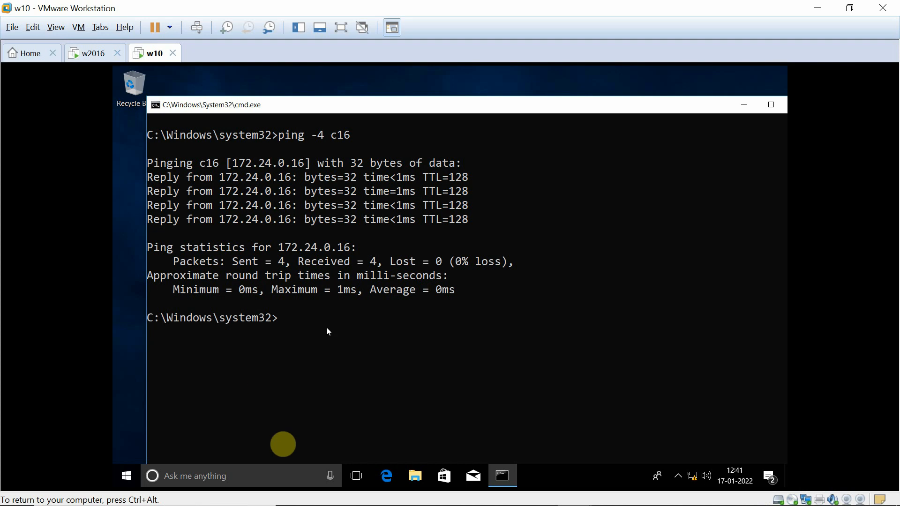
pyautogui.click(744, 104)
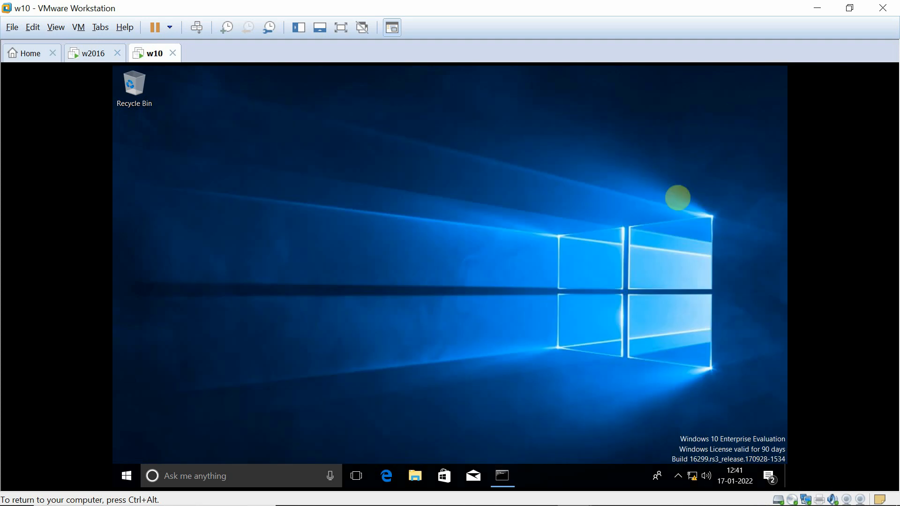
pyautogui.click(198, 475)
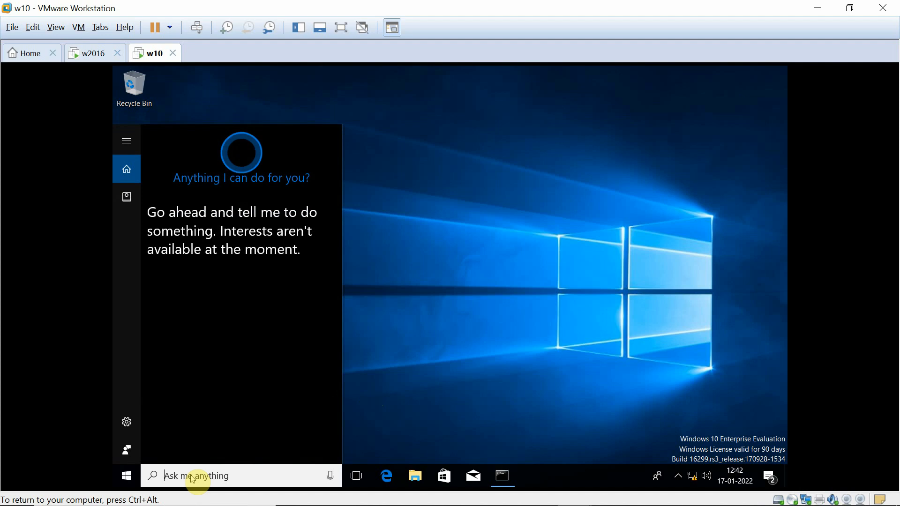
pyautogui.write('run')
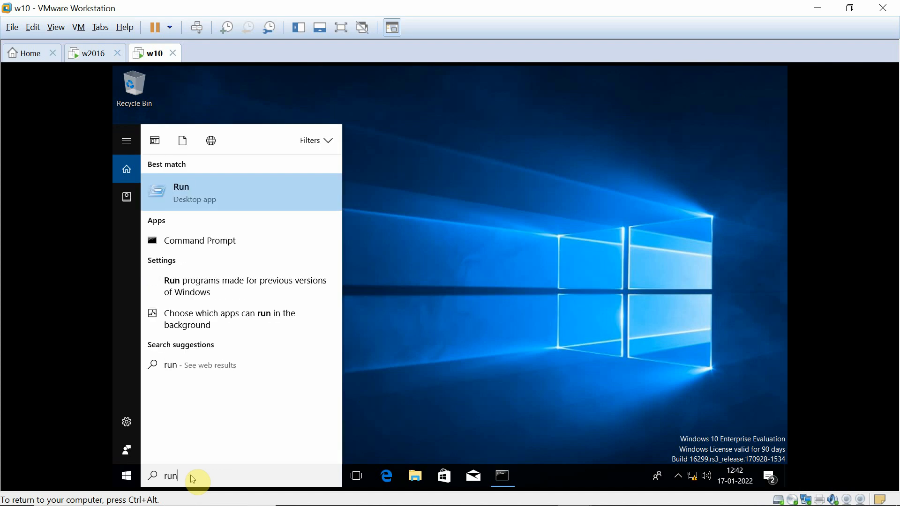
pyautogui.click(191, 194)
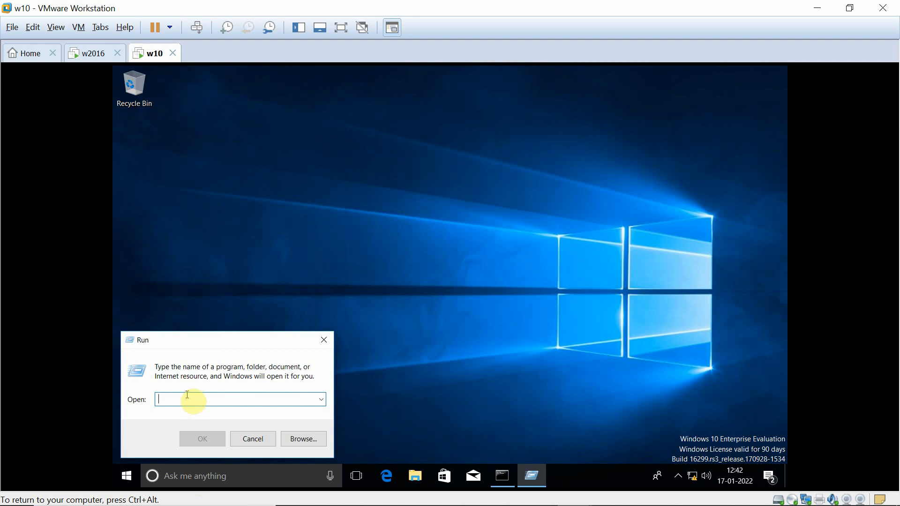
pyautogui.write('\\\\')
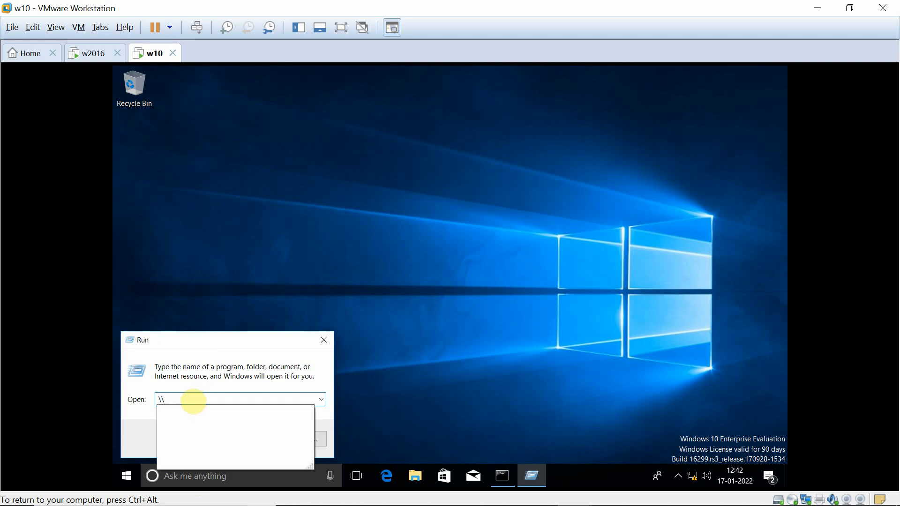
pyautogui.write('c16\\project')
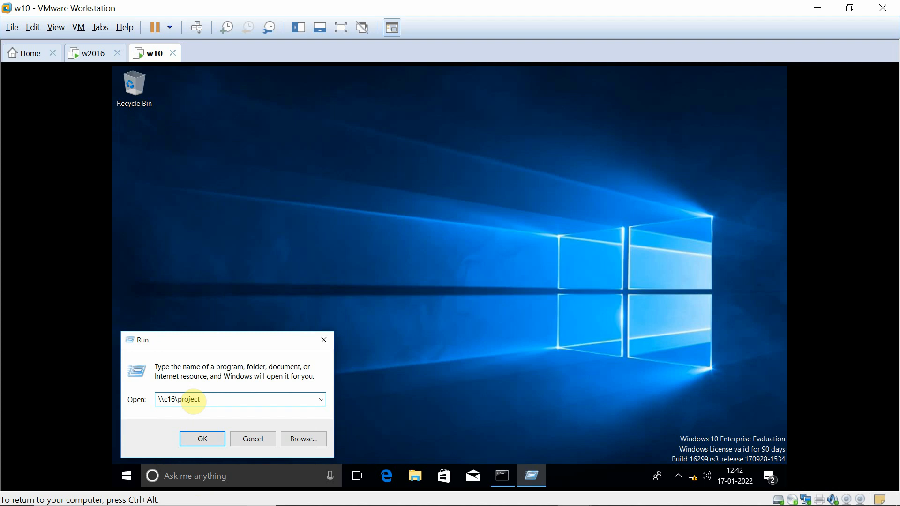
pyautogui.press('Return')
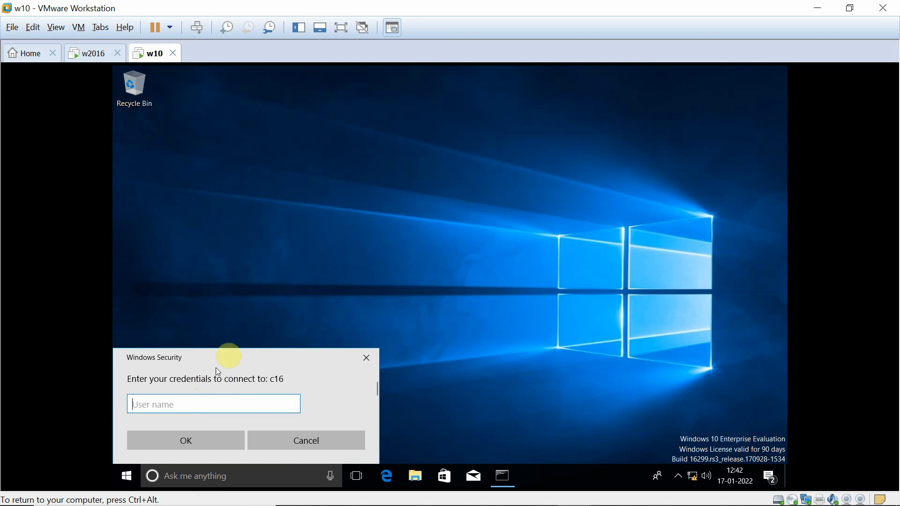
# Sign in to c16 with the administrator account name and its password.
pyautogui.click(189, 405)
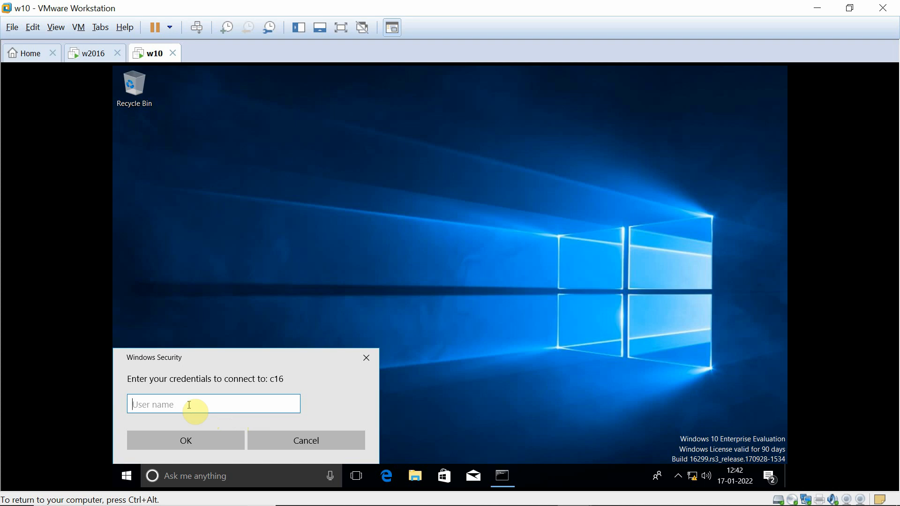
pyautogui.write('administrator')
pyautogui.click(201, 441)
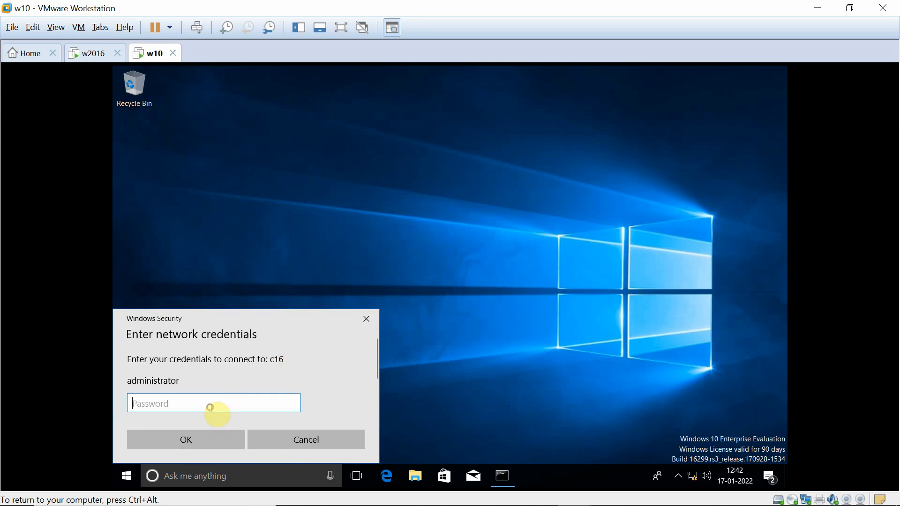
pyautogui.write('*********')
pyautogui.click(198, 443)
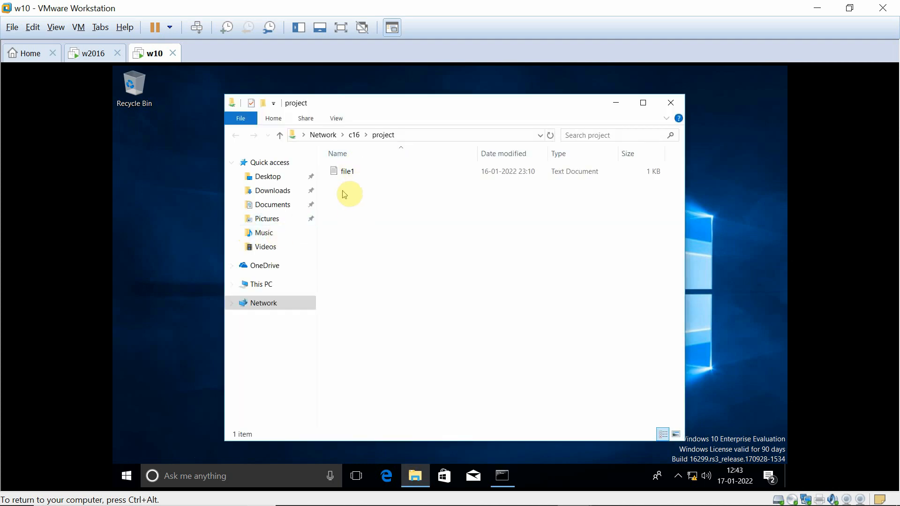
# Open file1 on the share, add a second line 'hello', and save it.
pyautogui.click(343, 174)
pyautogui.doubleClick(342, 173)
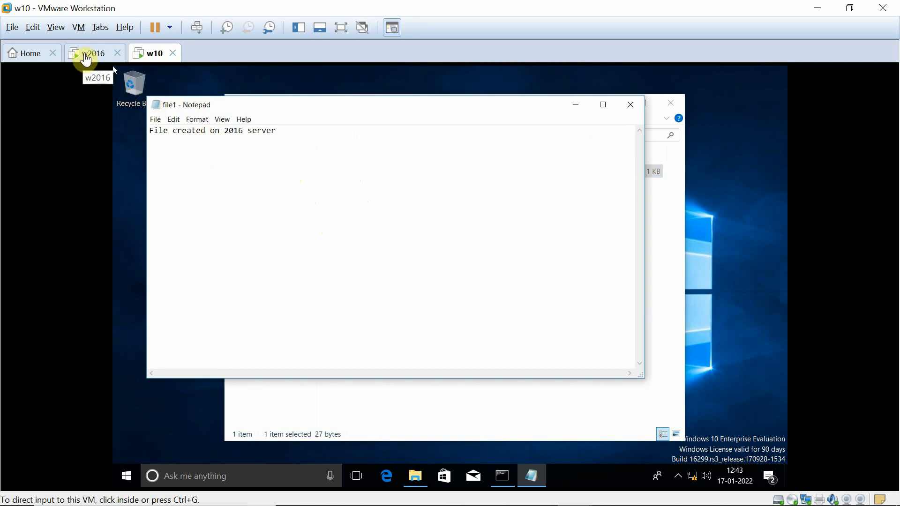
pyautogui.click(280, 240)
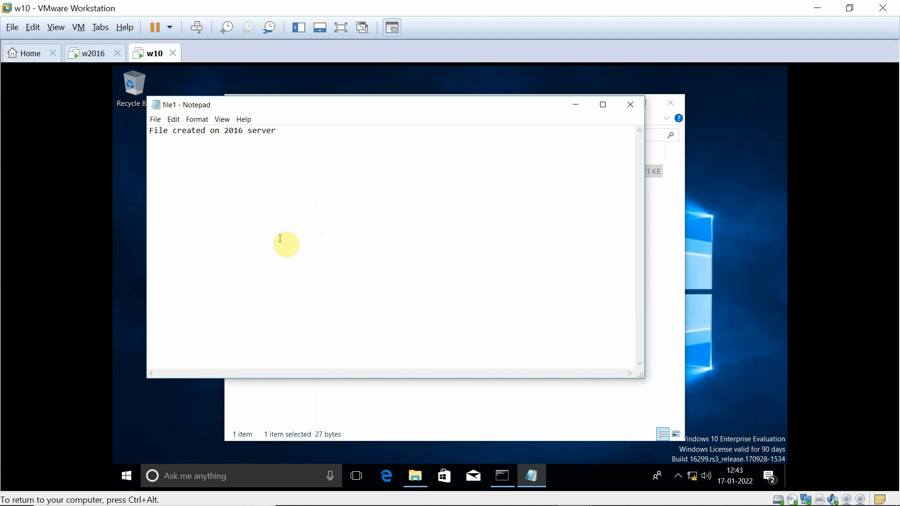
pyautogui.click(283, 130)
pyautogui.write('h')
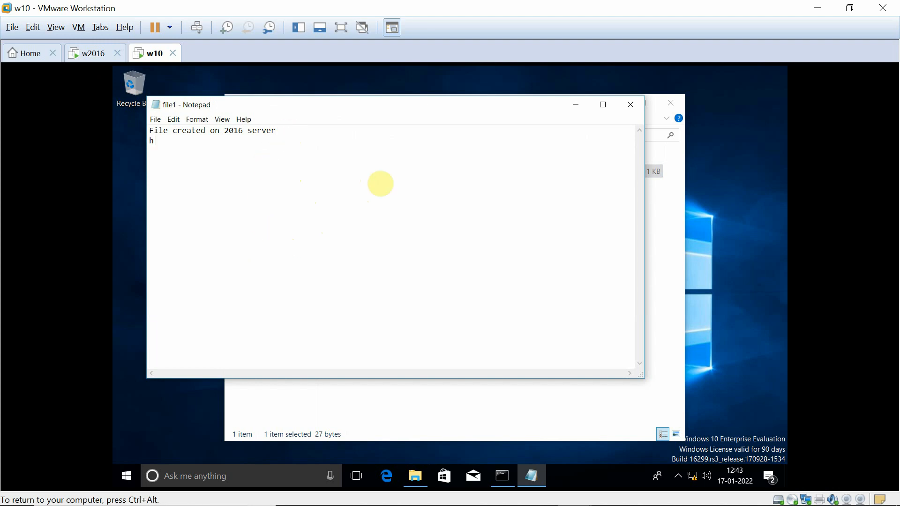
pyautogui.write('ello')
pyautogui.click(627, 115)
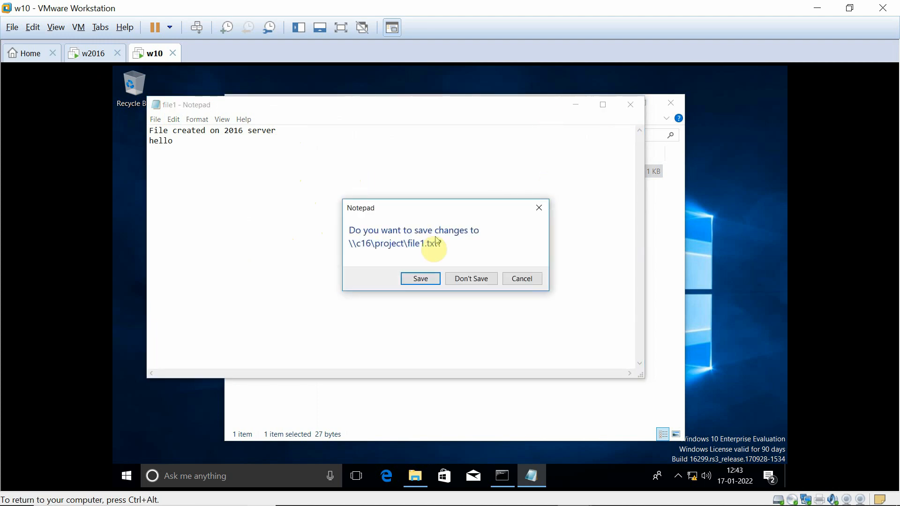
pyautogui.click(416, 281)
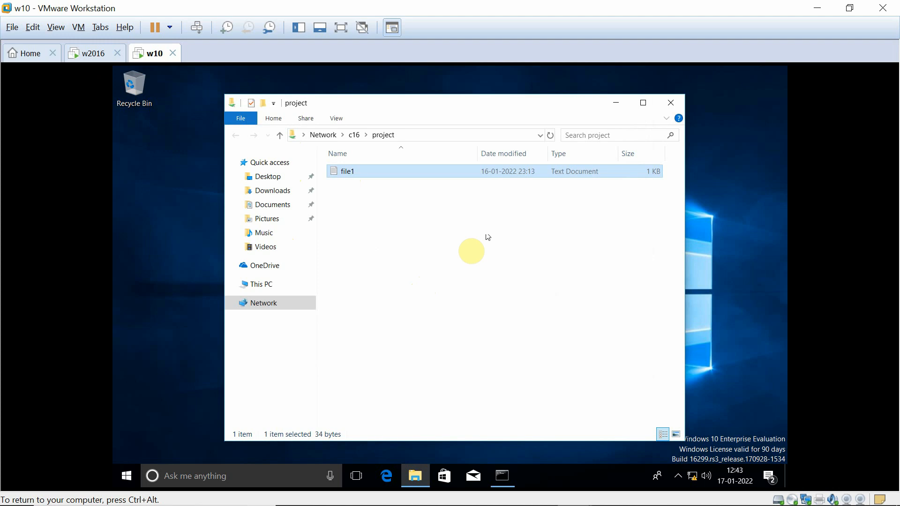
# Reopen file1, delete the 'hello' line and its empty line, and save.
pyautogui.doubleClick(360, 174)
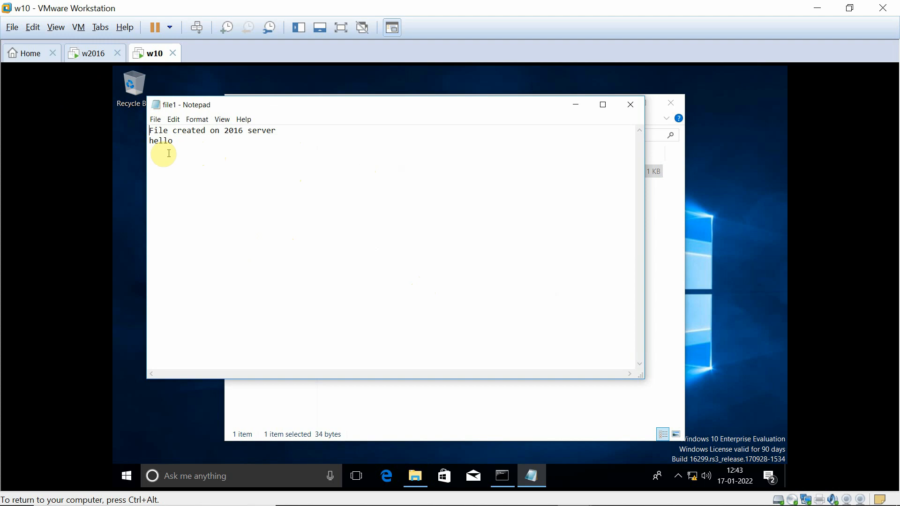
pyautogui.moveTo(181, 141); pyautogui.dragTo(127, 136)
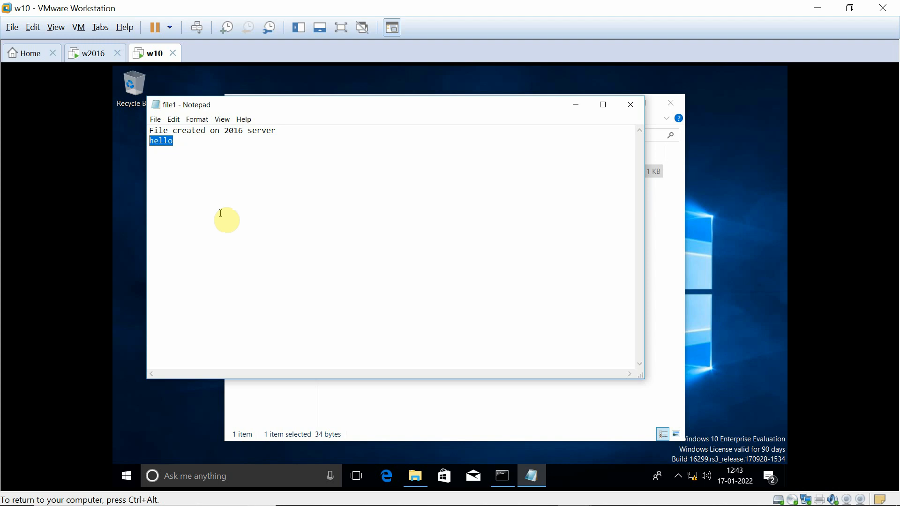
pyautogui.press('Delete')
pyautogui.press('BackSpace')
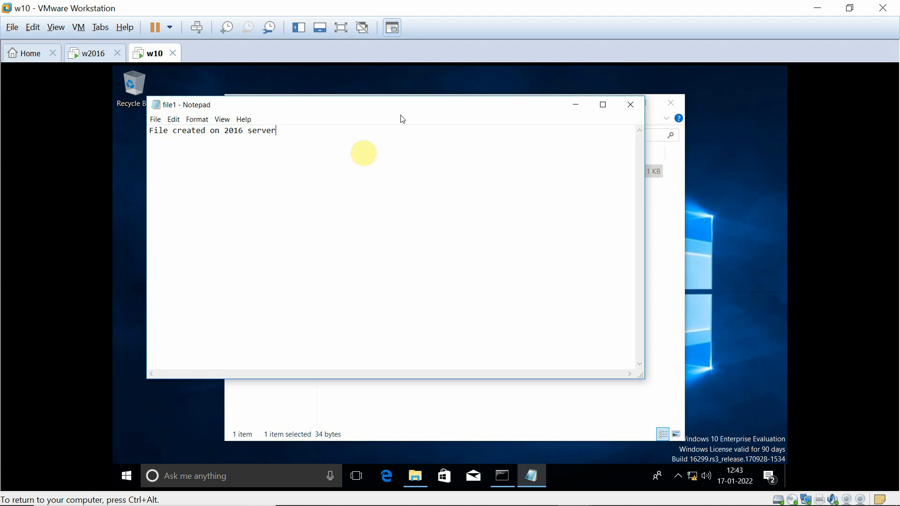
pyautogui.click(631, 103)
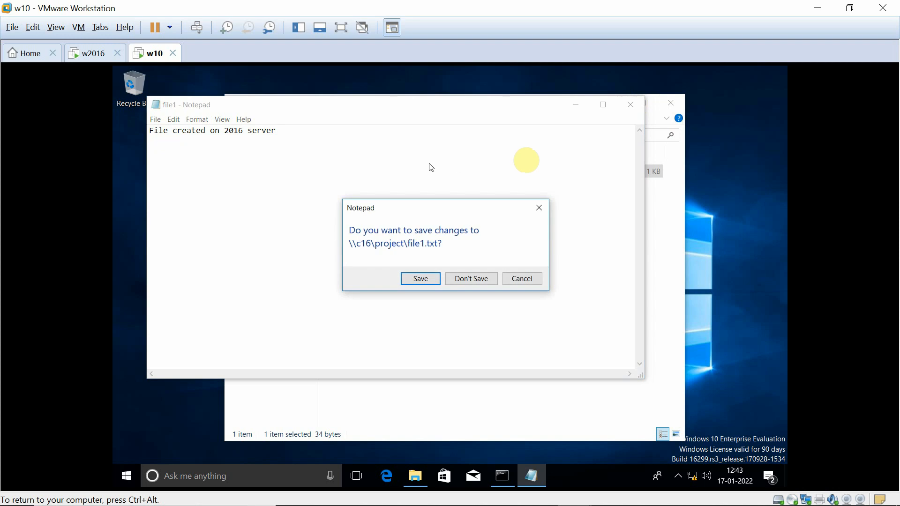
pyautogui.click(416, 280)
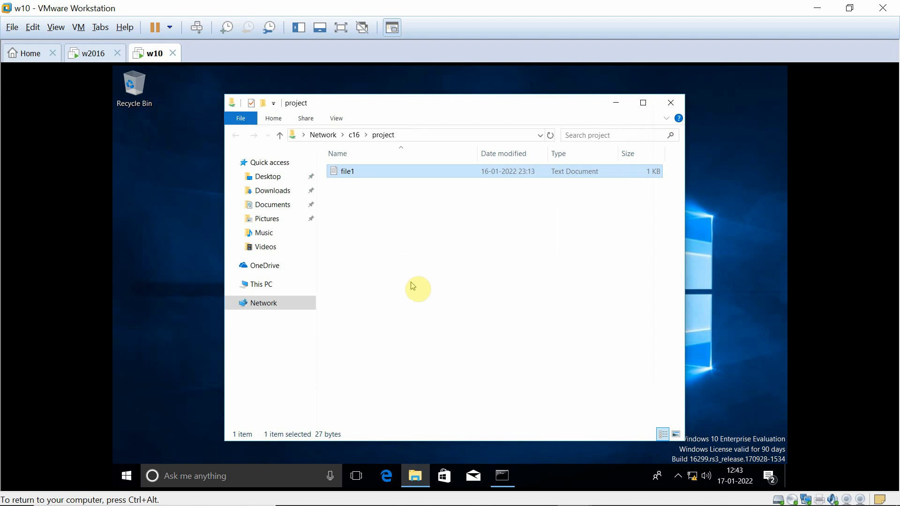
# Switch to the w2016 VM and launch Server Manager via This PC's Manage option.
pyautogui.click(91, 53)
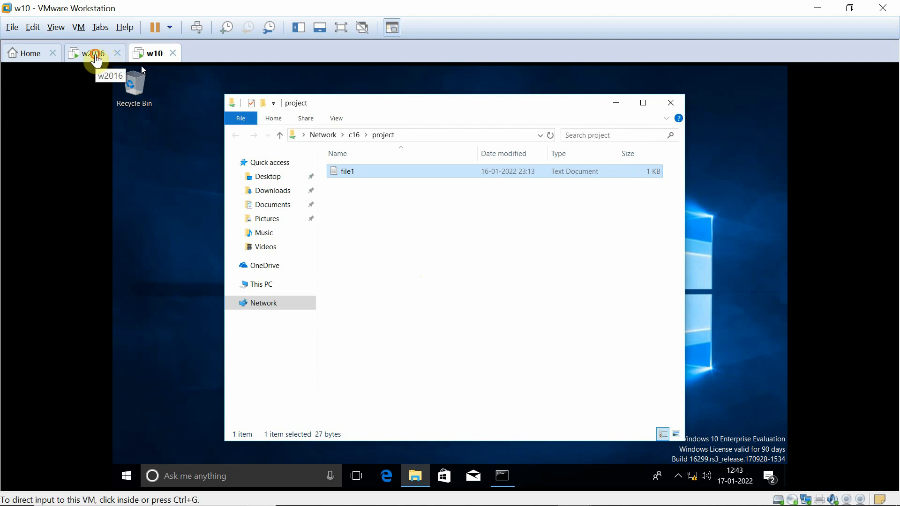
pyautogui.click(303, 244)
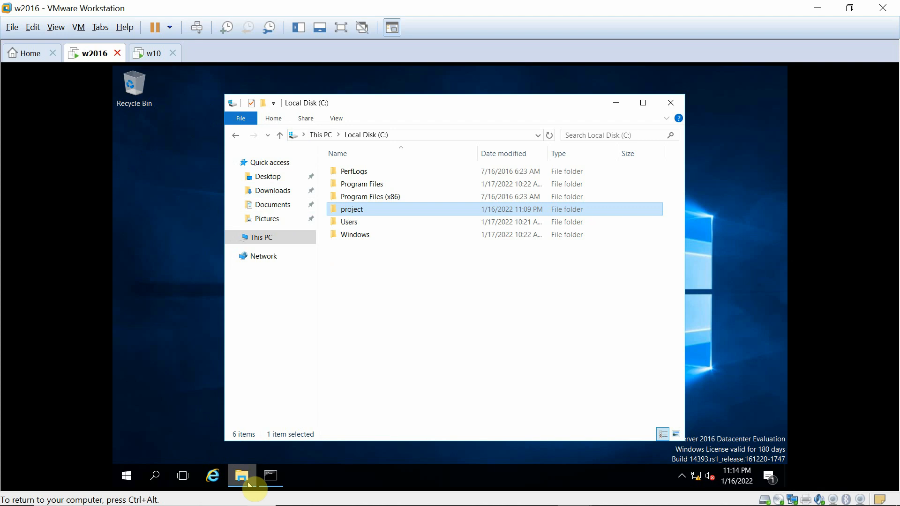
pyautogui.click(249, 483)
pyautogui.rightClick(249, 483)
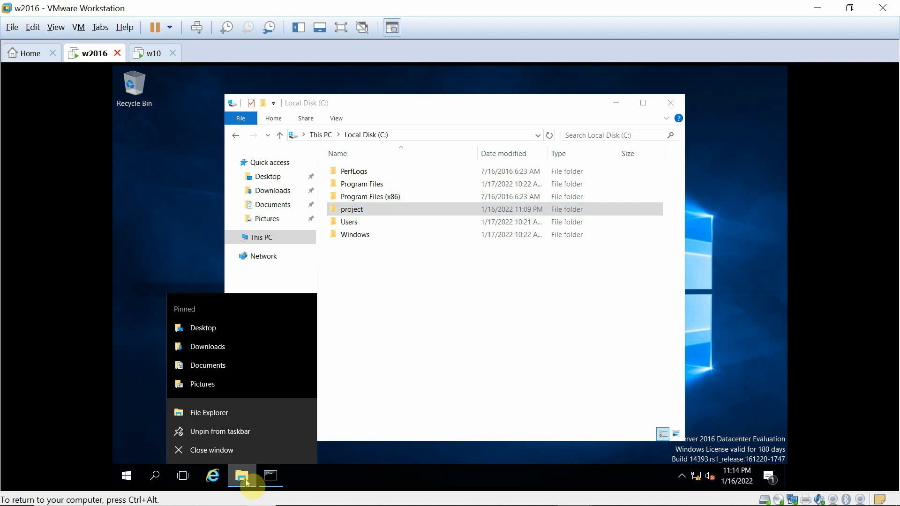
pyautogui.click(217, 414)
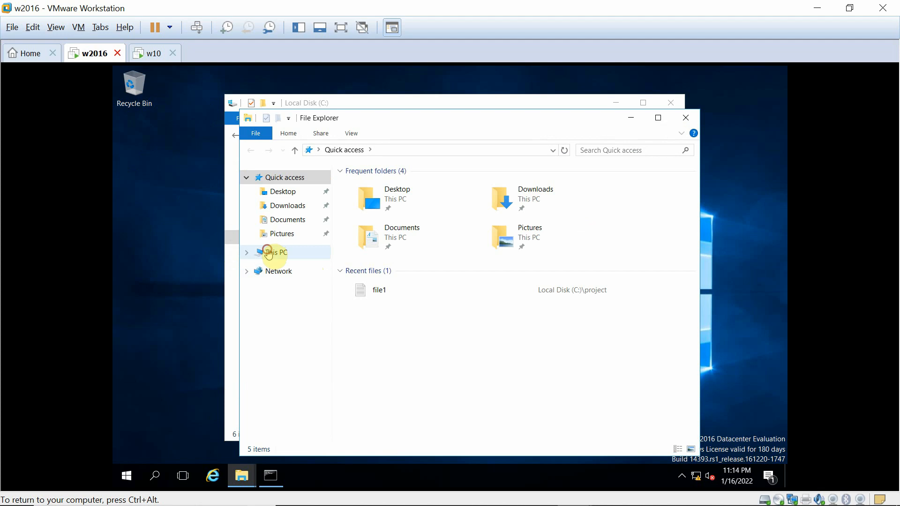
pyautogui.click(270, 253)
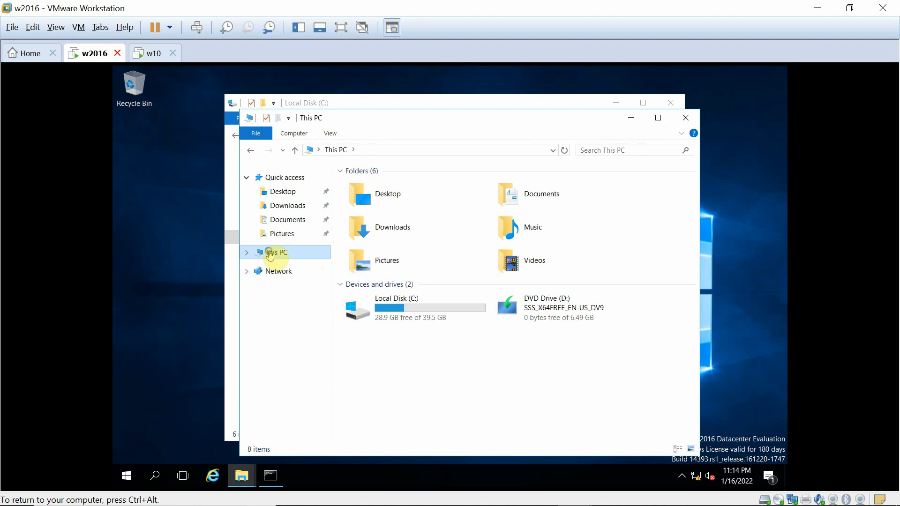
pyautogui.rightClick(270, 254)
pyautogui.click(298, 278)
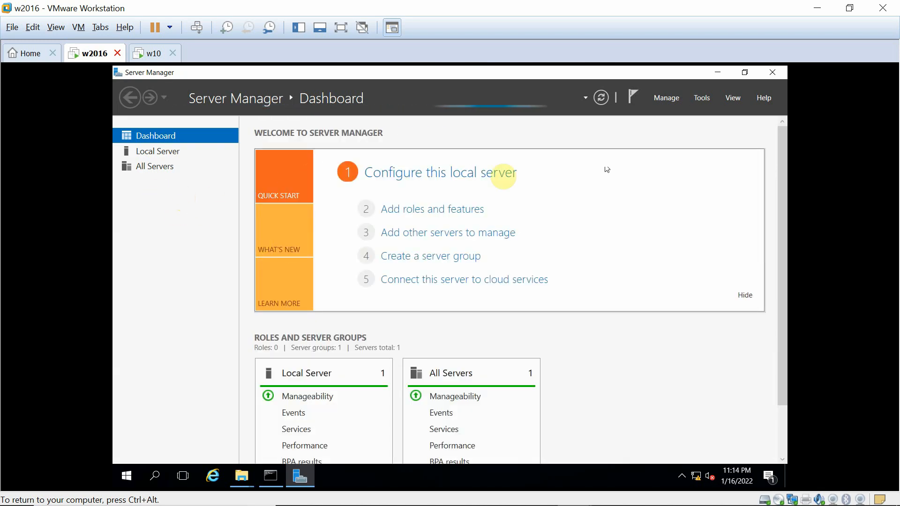
# Launch Computer Management from Server Manager's Tools menu.
pyautogui.click(659, 100)
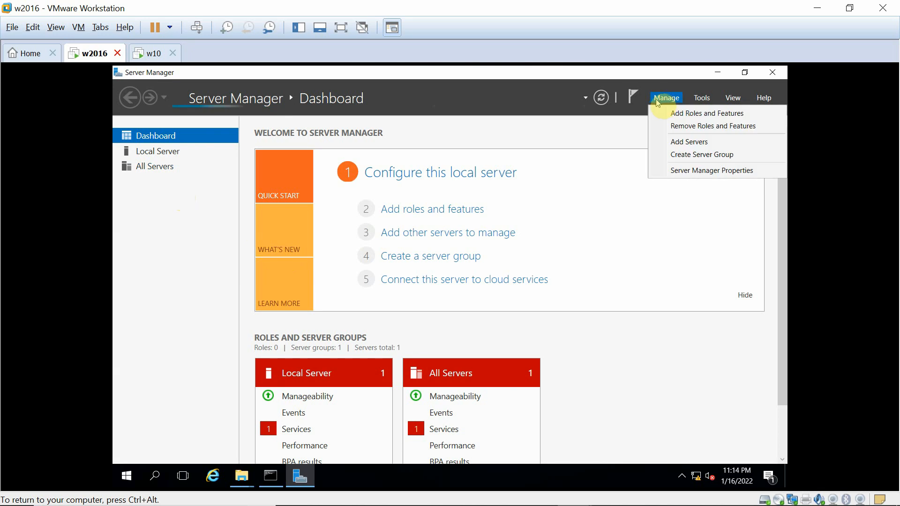
pyautogui.click(658, 100)
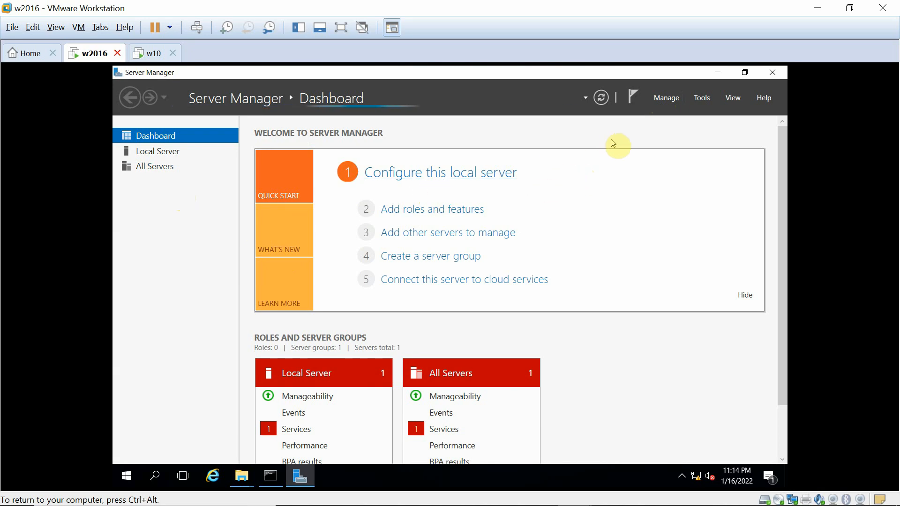
pyautogui.click(696, 98)
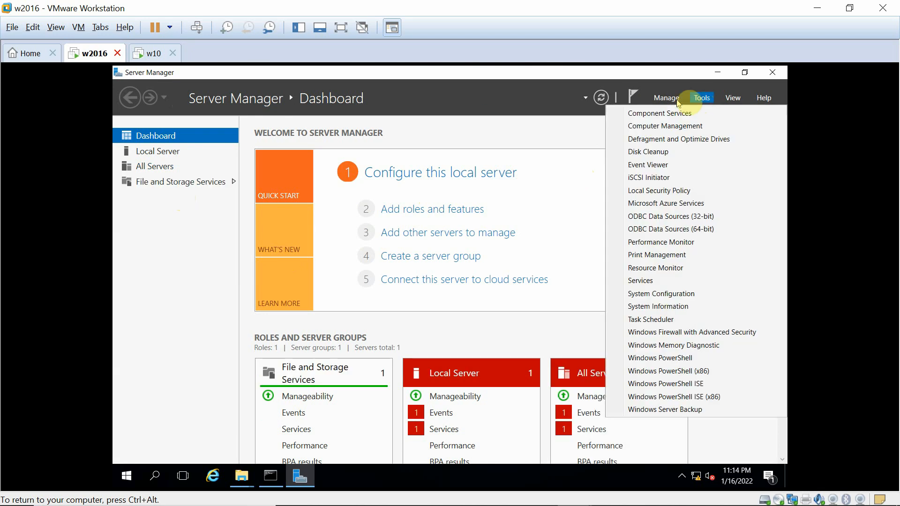
pyautogui.click(643, 126)
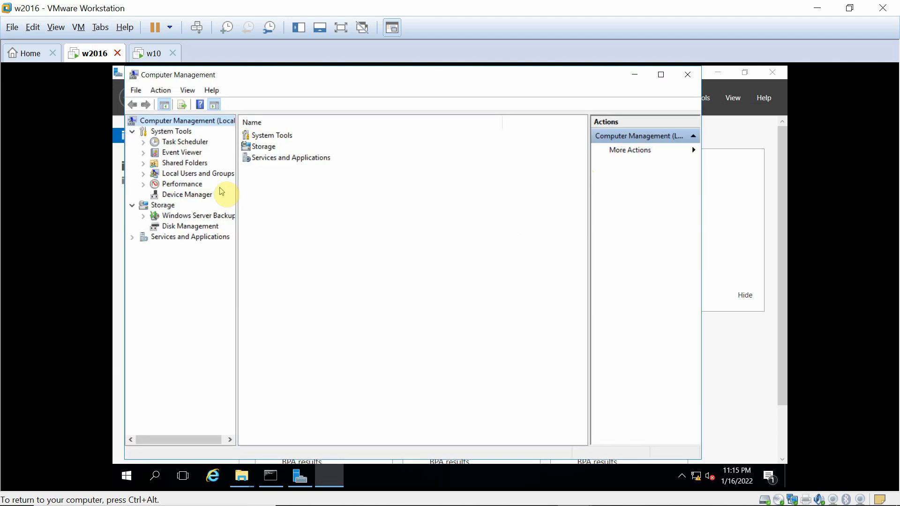
# Create local user testuser with a password, unticking the must-change-password-at-next-logon option.
pyautogui.click(187, 175)
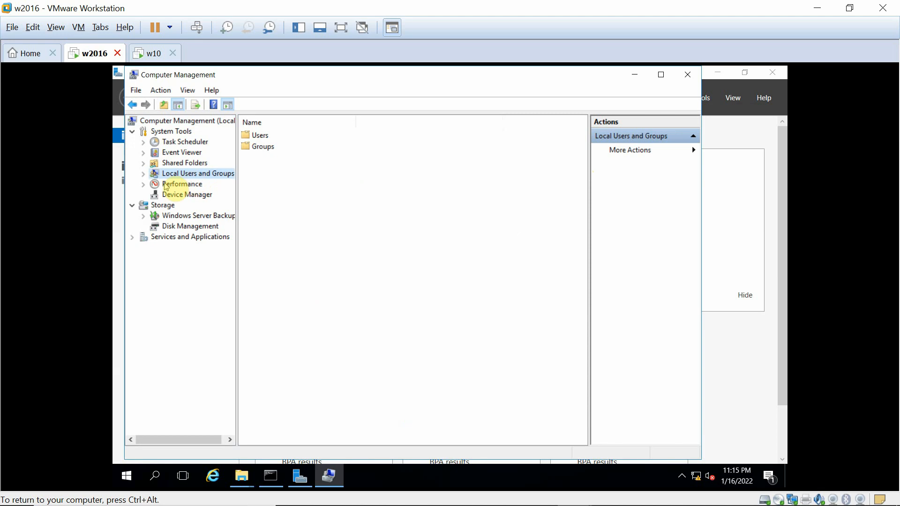
pyautogui.click(144, 174)
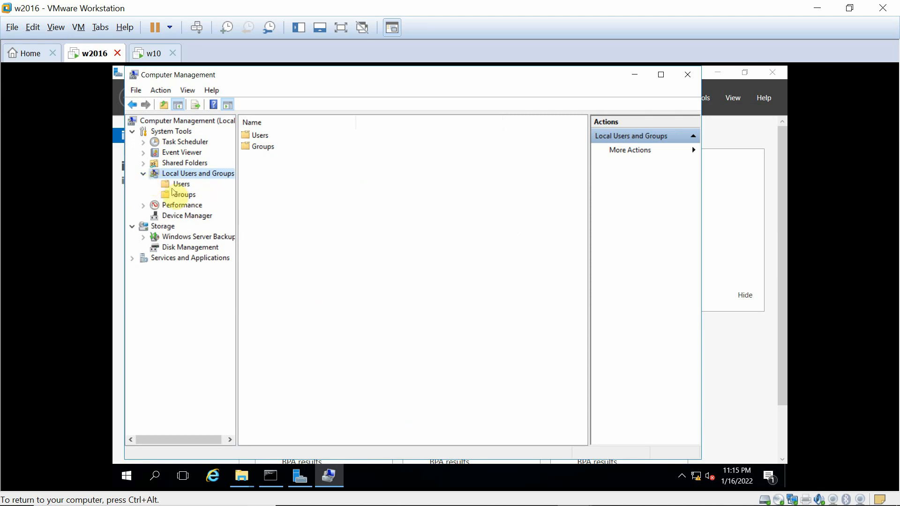
pyautogui.click(178, 185)
pyautogui.rightClick(177, 187)
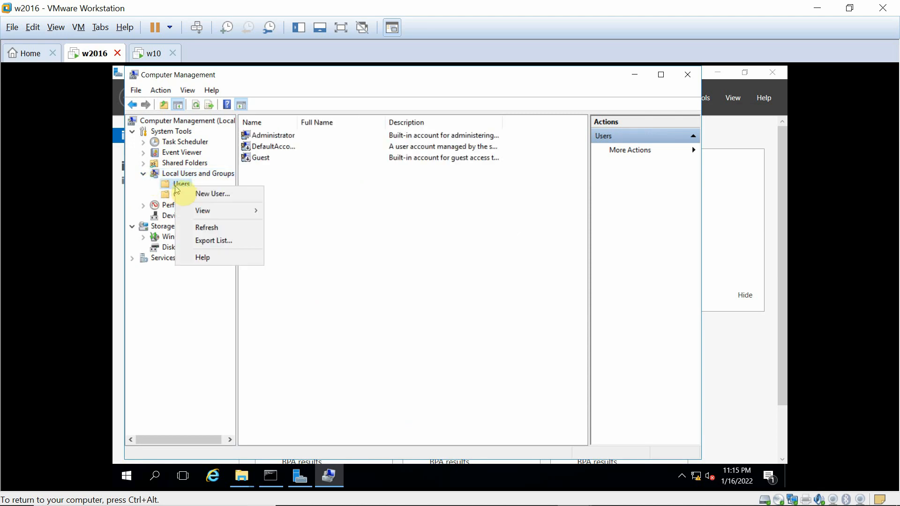
pyautogui.click(210, 196)
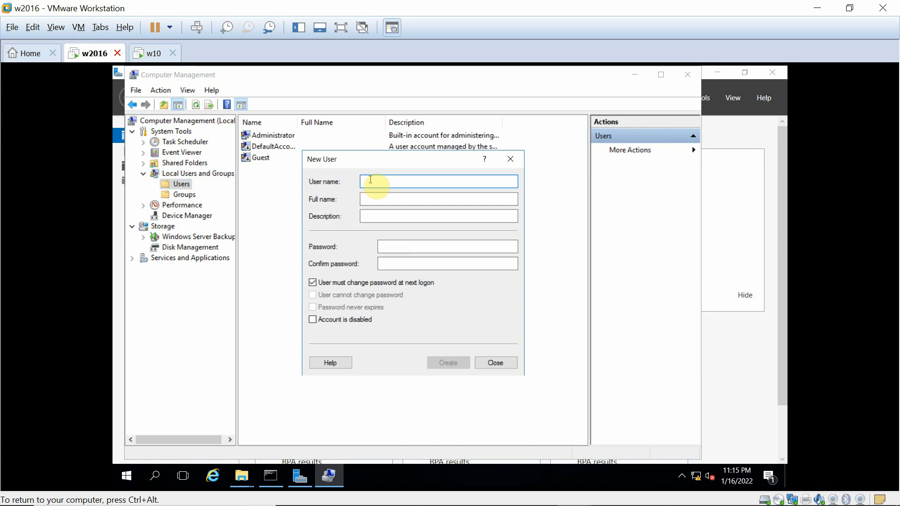
pyautogui.write('testuser')
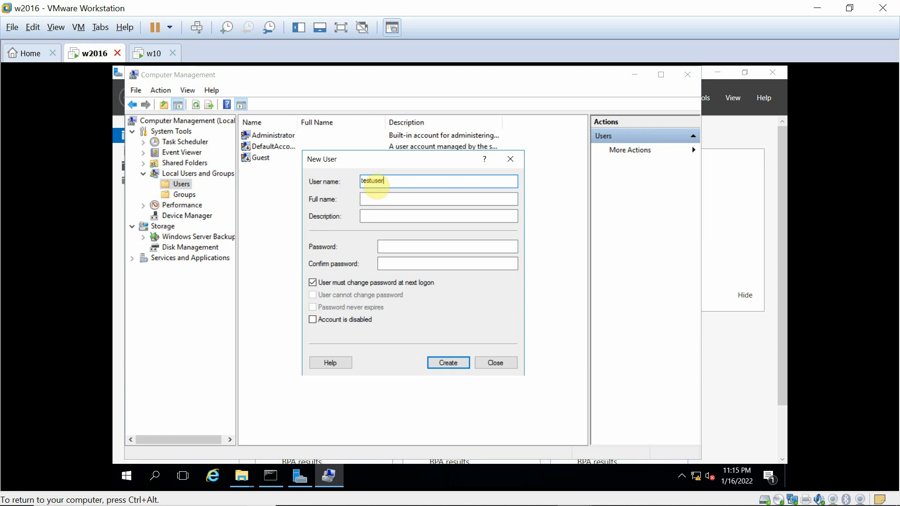
pyautogui.click(381, 247)
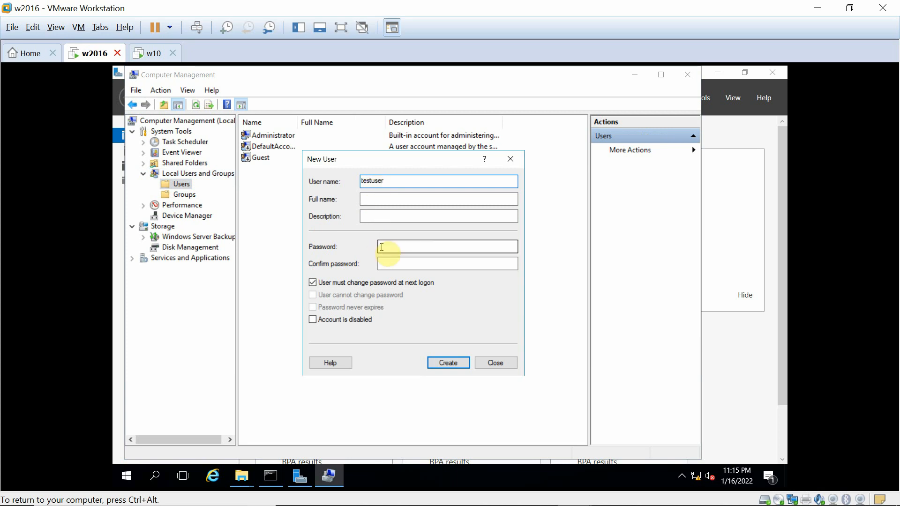
pyautogui.write('P')
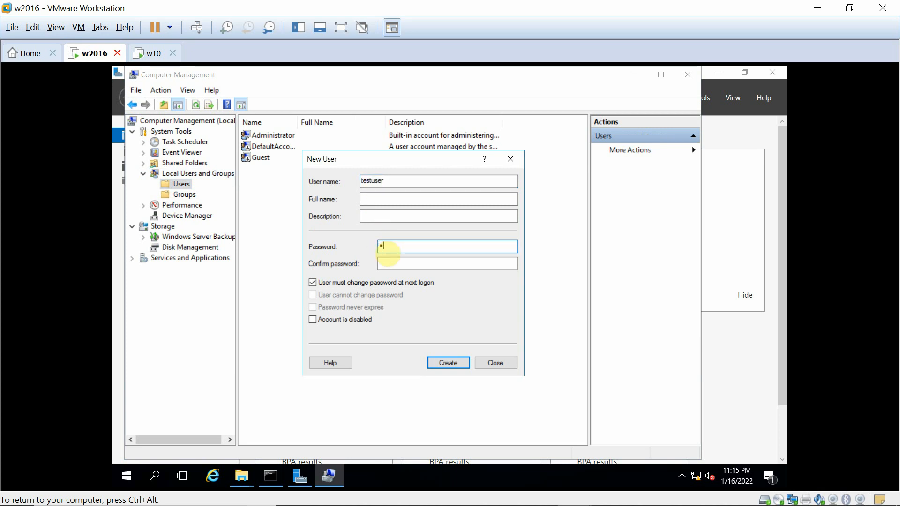
pyautogui.write('@ssw0rd1')
pyautogui.click(403, 264)
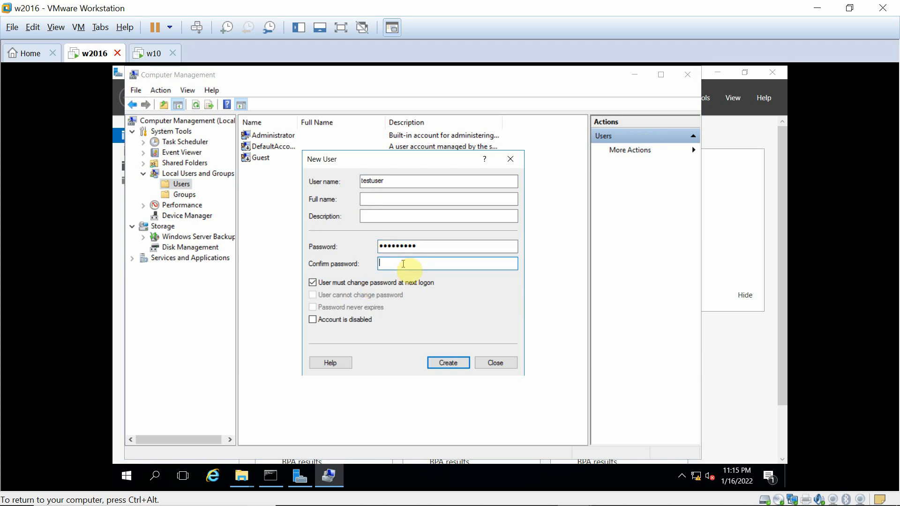
pyautogui.write('P@ssw0rd1')
pyautogui.click(317, 286)
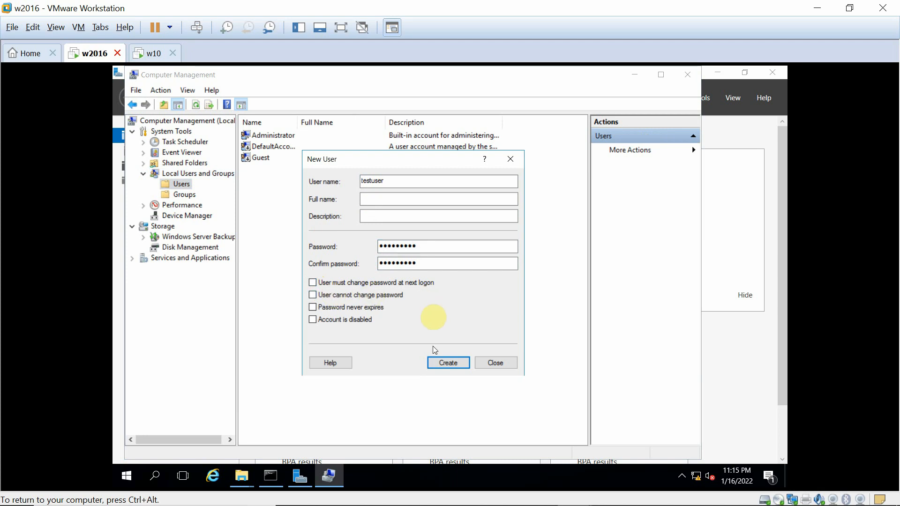
pyautogui.click(444, 369)
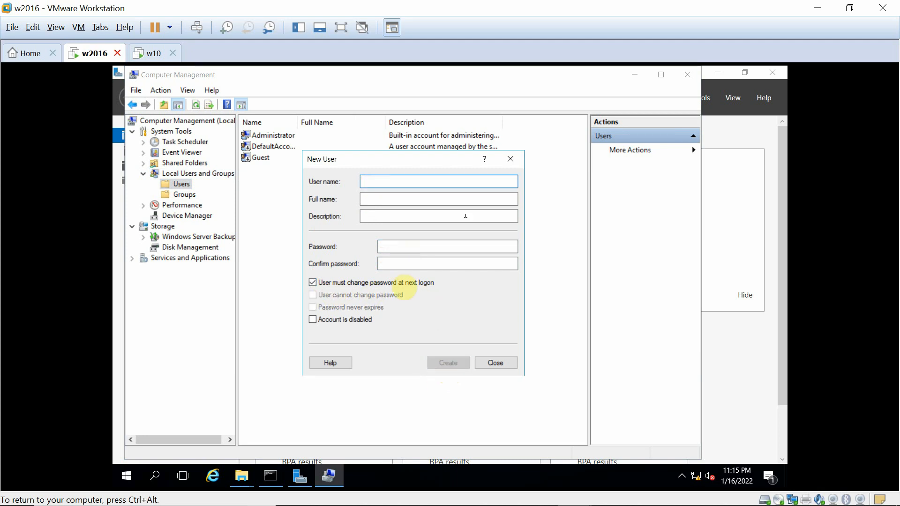
# Close the New User form, Computer Management and Server Manager.
pyautogui.click(687, 76)
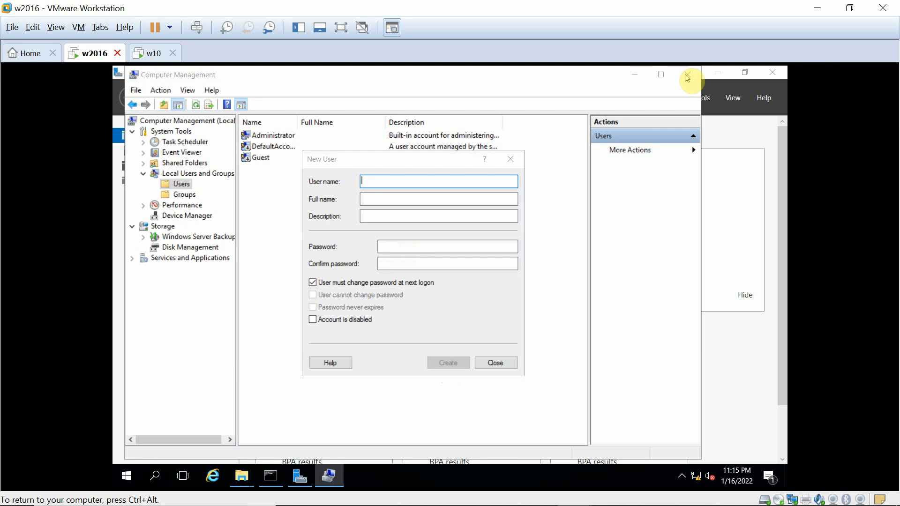
pyautogui.click(510, 159)
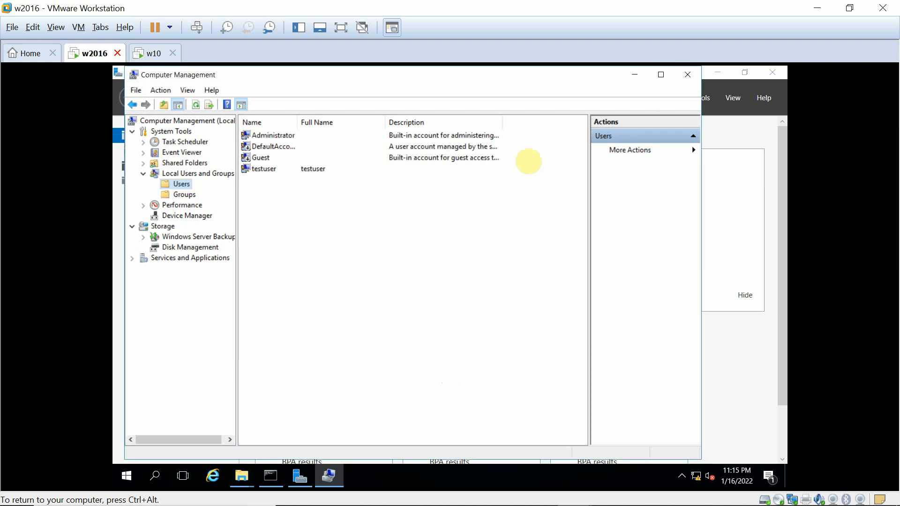
pyautogui.click(697, 82)
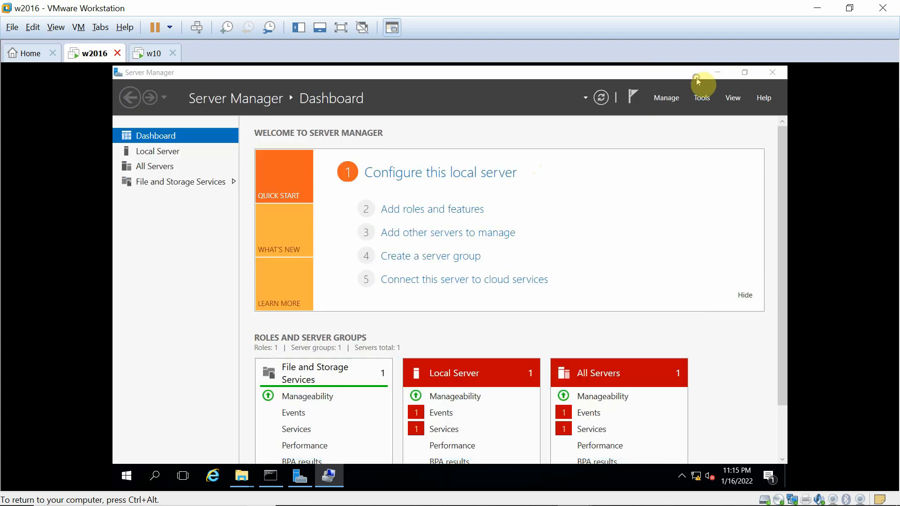
pyautogui.click(772, 79)
# Create a new folder named software on Local Disk (C:).
pyautogui.doubleClick(400, 315)
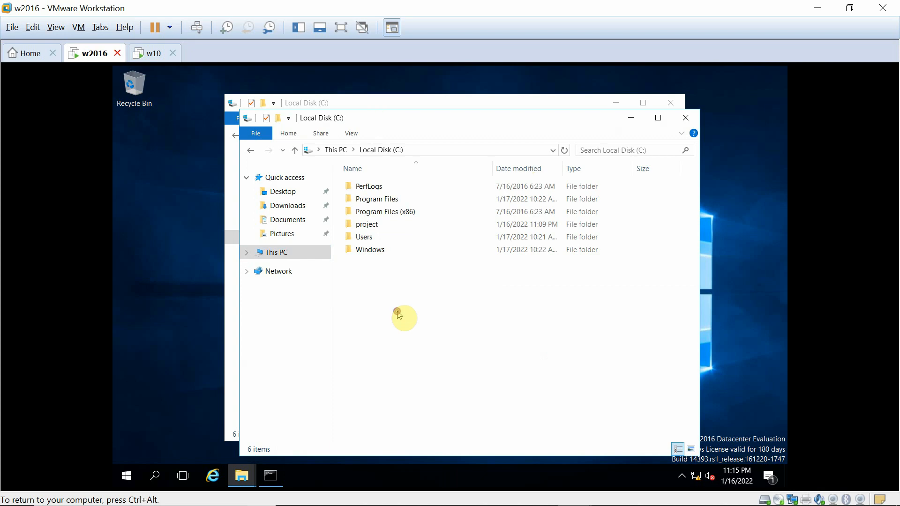
pyautogui.rightClick(384, 315)
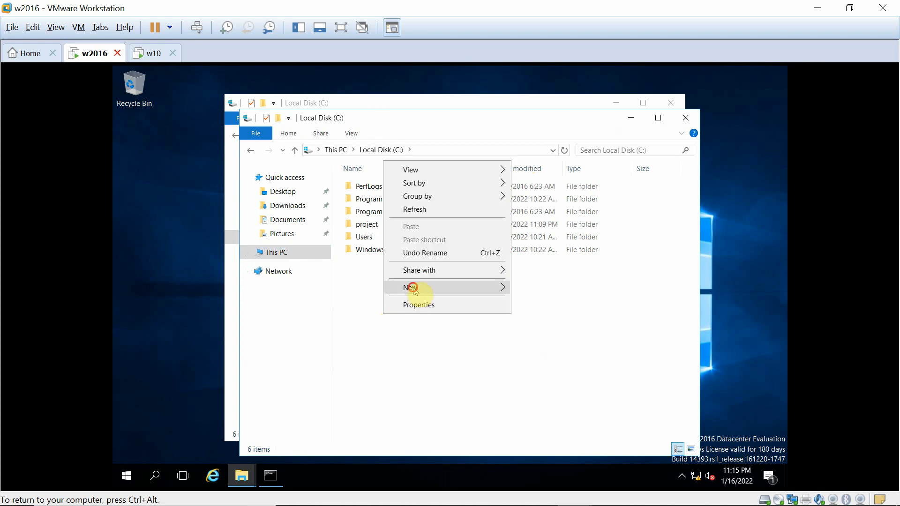
pyautogui.click(413, 288)
pyautogui.click(531, 289)
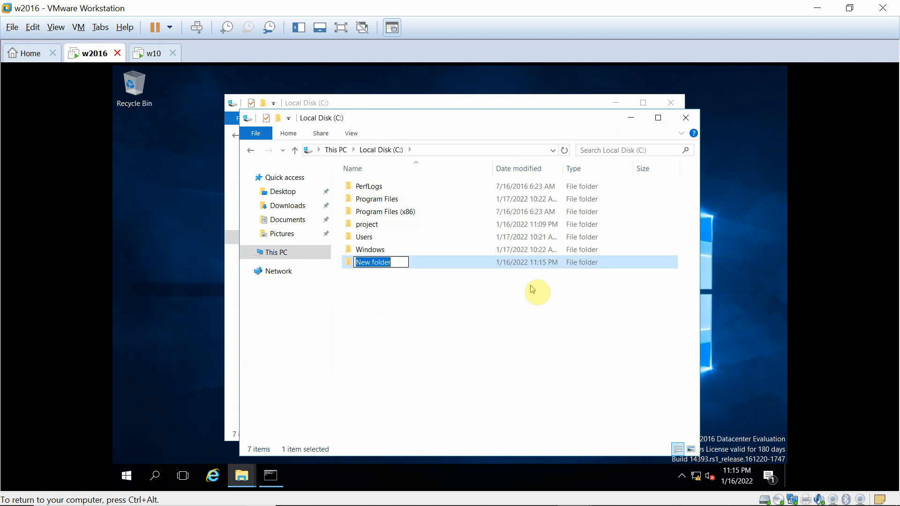
pyautogui.write('softe')
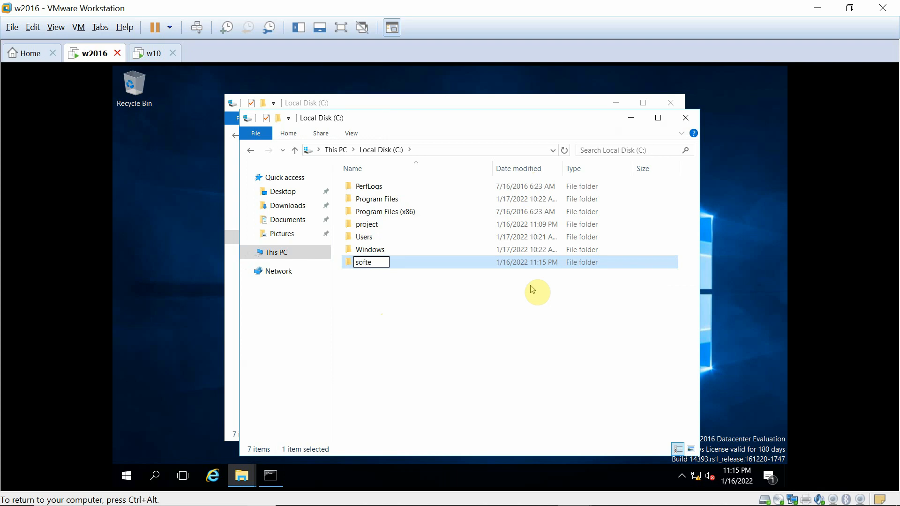
pyautogui.press('BackSpace')
pyautogui.write('ware')
pyautogui.press('Return')
pyautogui.press('Return')
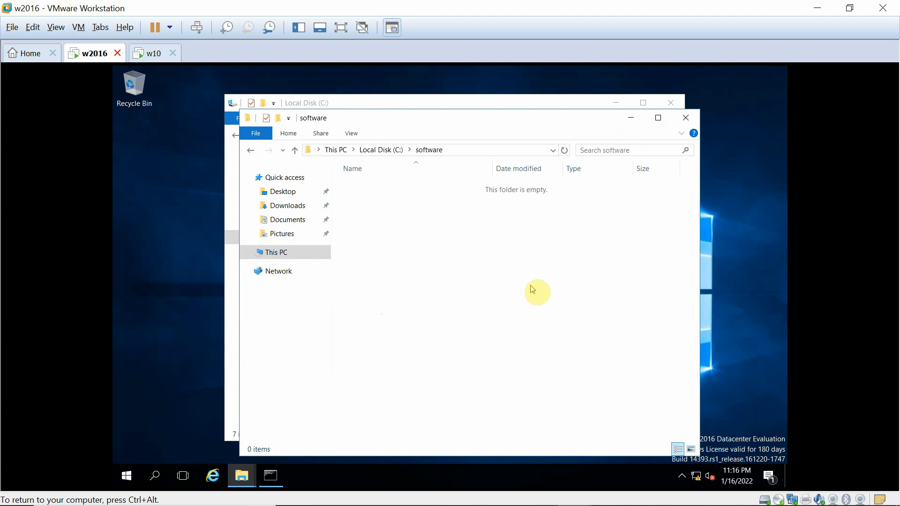
# Inside software, create text document testfile containing 'test data' and save it.
pyautogui.rightClick(378, 220)
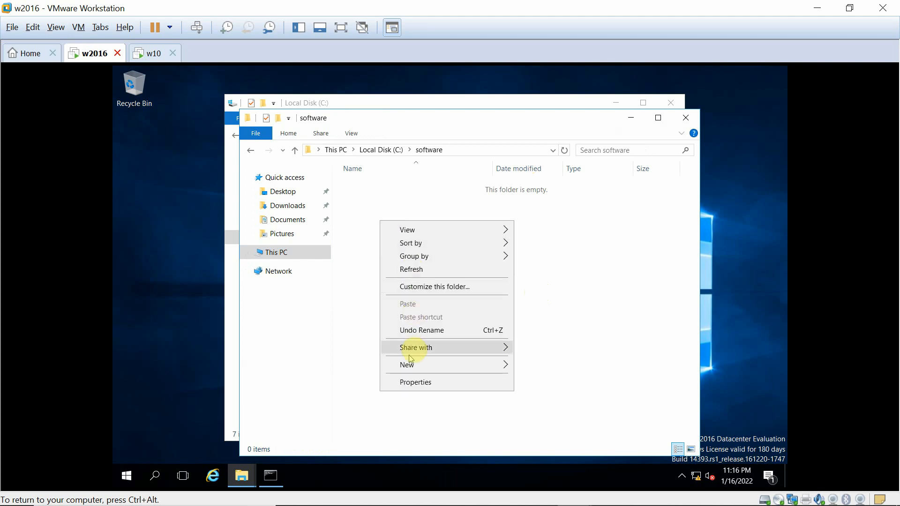
pyautogui.moveTo(413, 369)
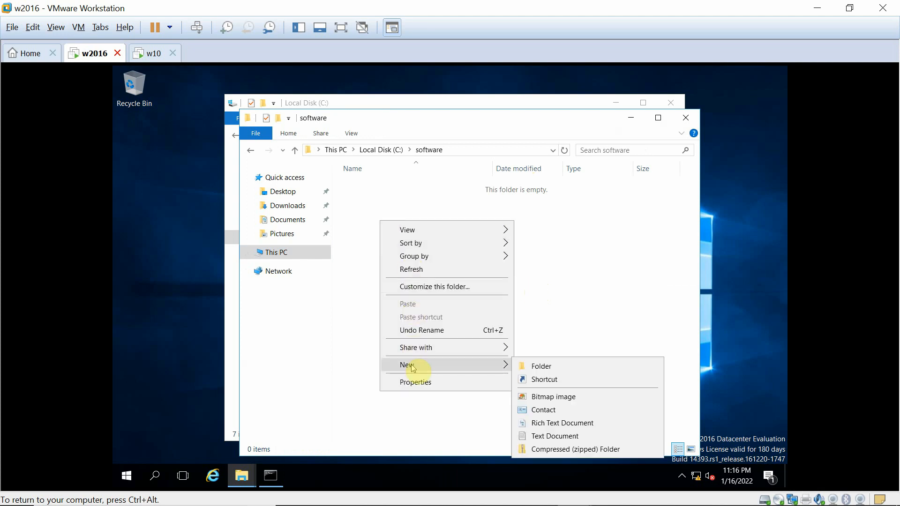
pyautogui.click(547, 436)
pyautogui.write('te')
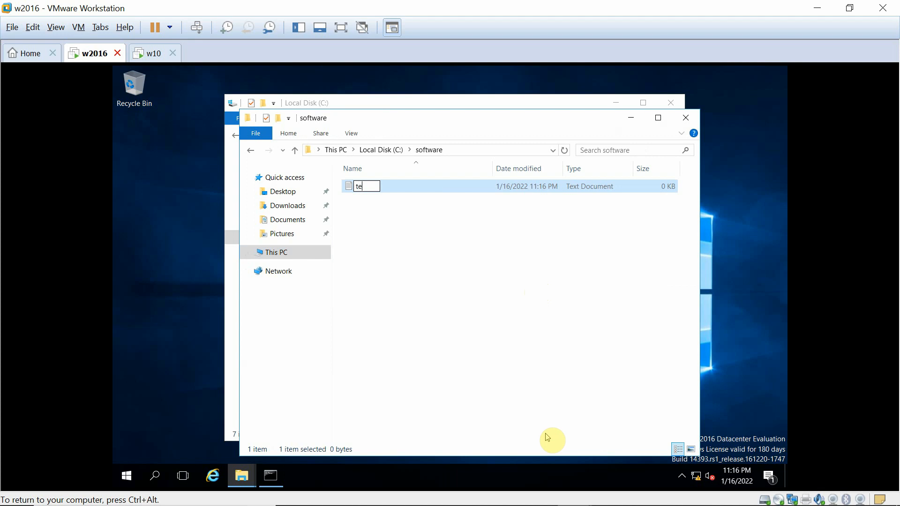
pyautogui.write('stfile')
pyautogui.press('Return')
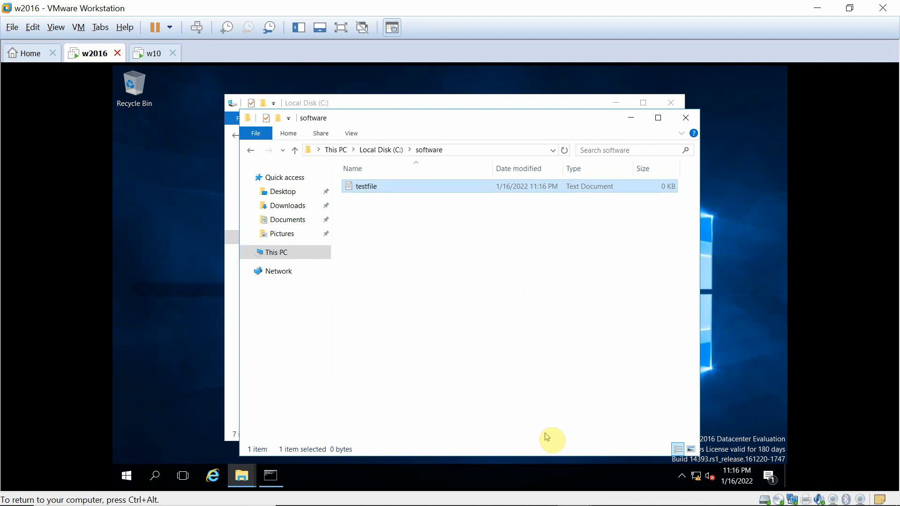
pyautogui.press('Return')
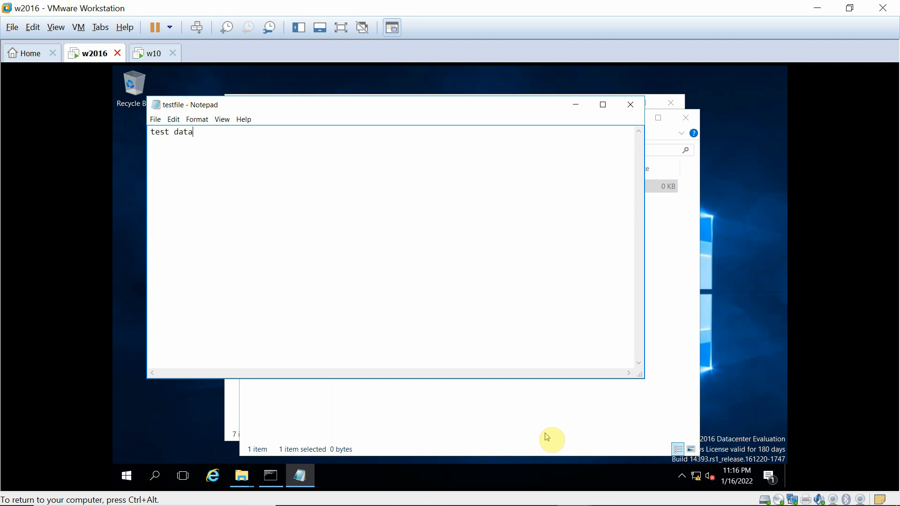
pyautogui.click(628, 104)
pyautogui.click(429, 280)
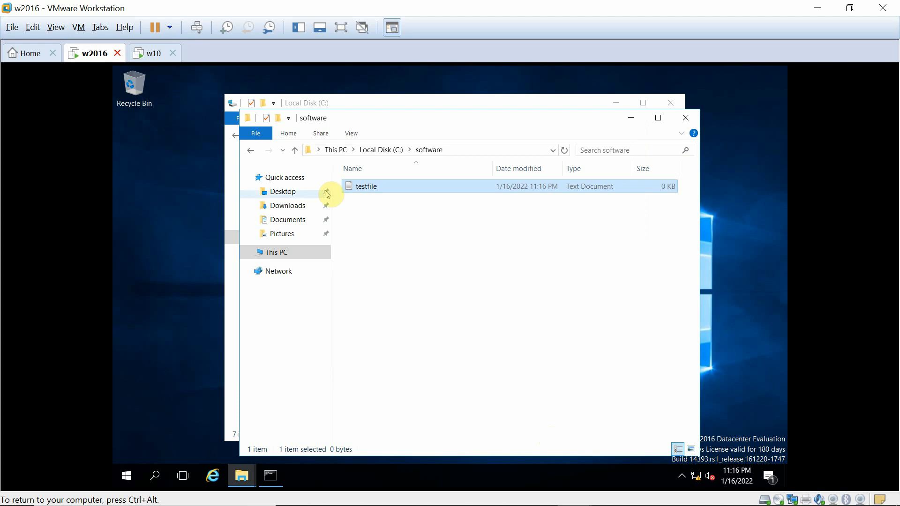
pyautogui.click(421, 151)
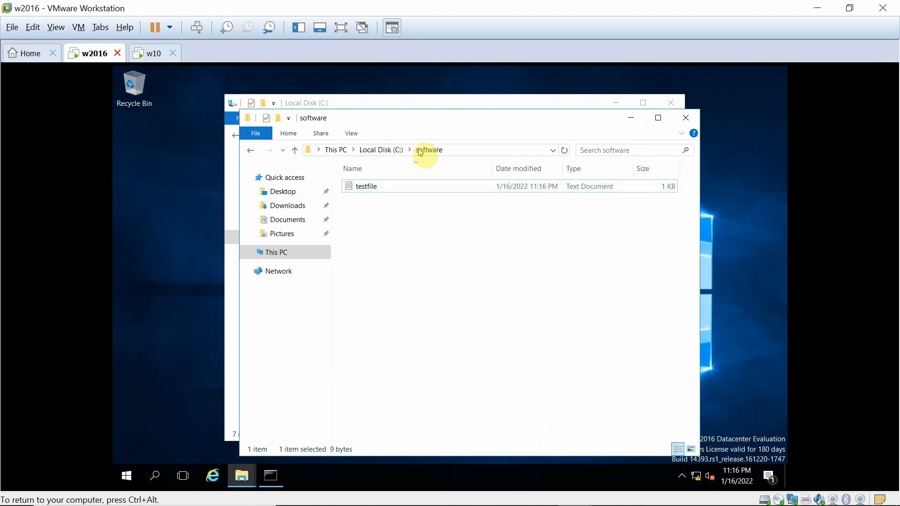
# Share C:\software with Everyone at Read level via its Properties Sharing tab.
pyautogui.click(295, 251)
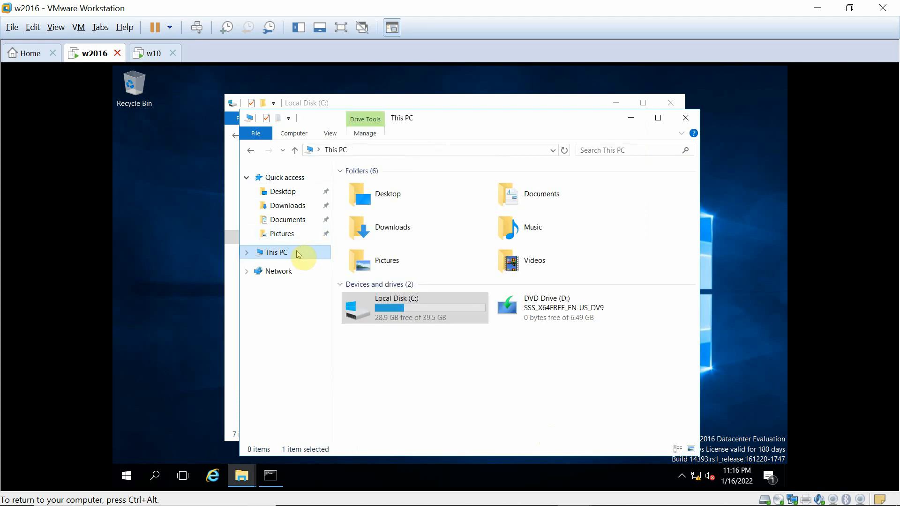
pyautogui.doubleClick(418, 315)
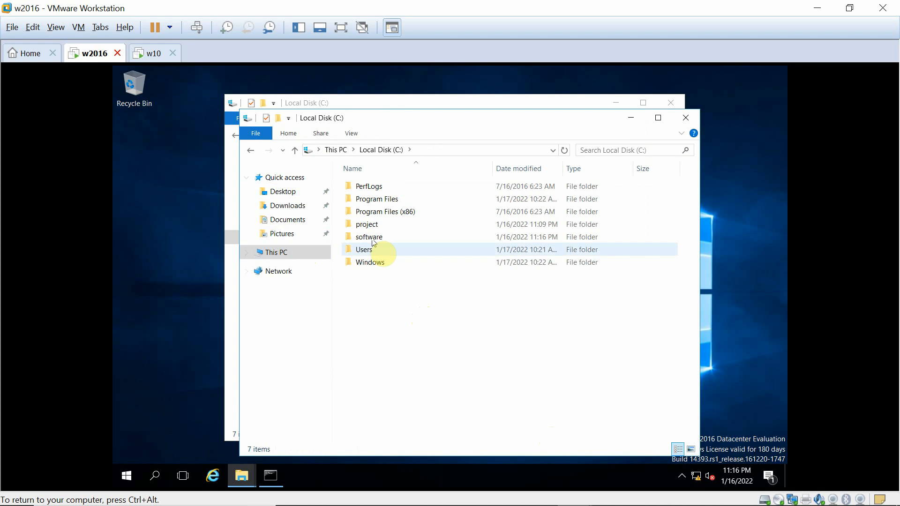
pyautogui.rightClick(365, 238)
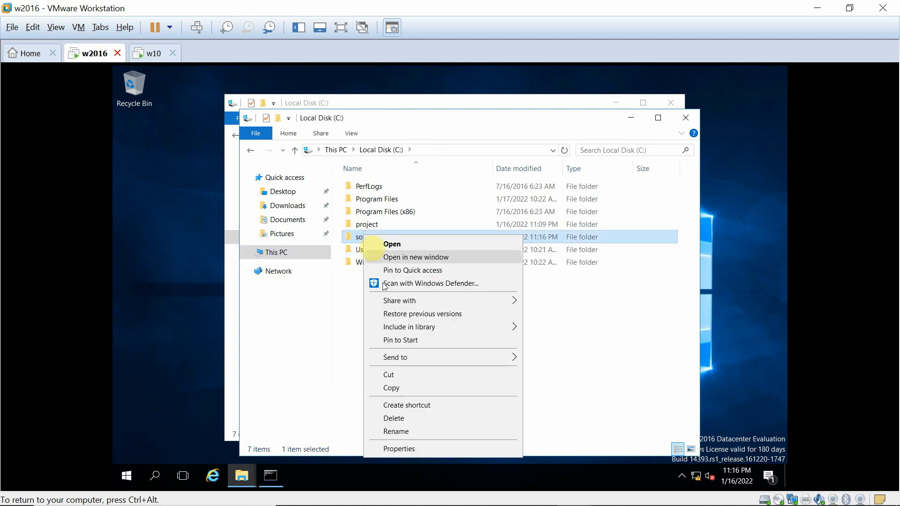
pyautogui.click(399, 450)
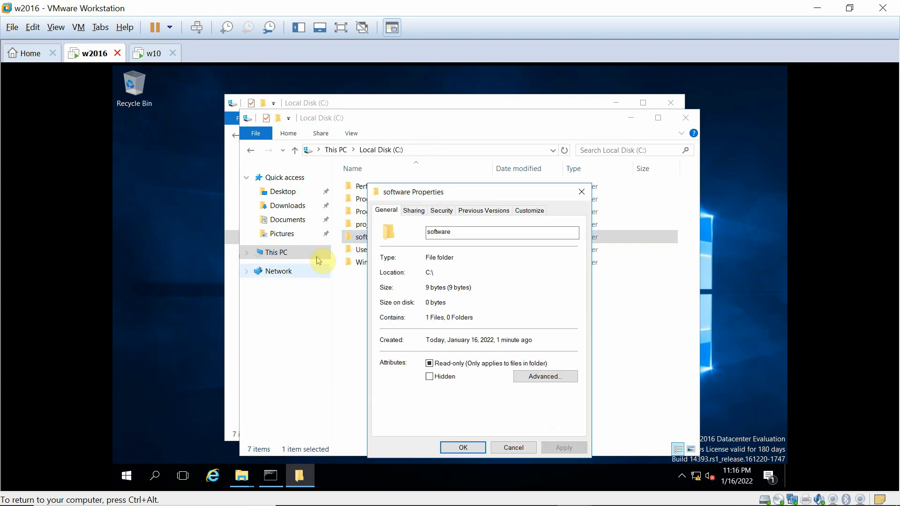
pyautogui.click(414, 210)
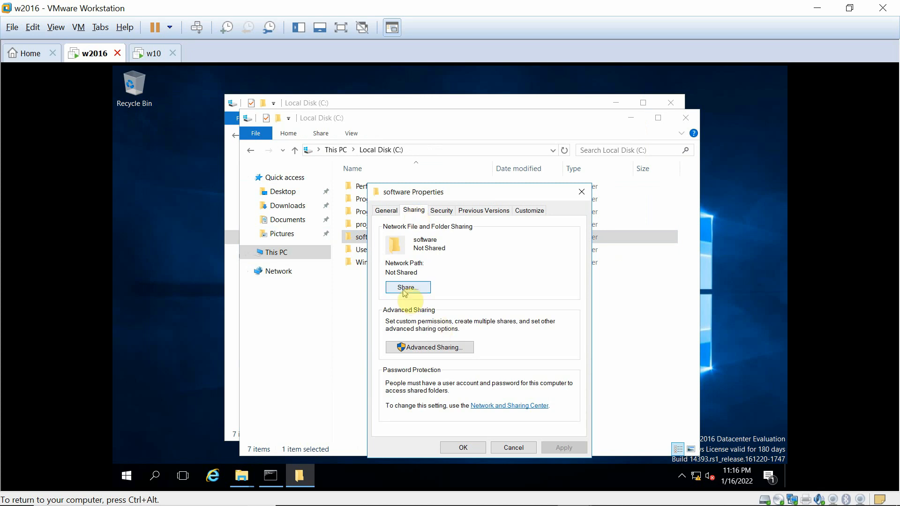
pyautogui.click(406, 289)
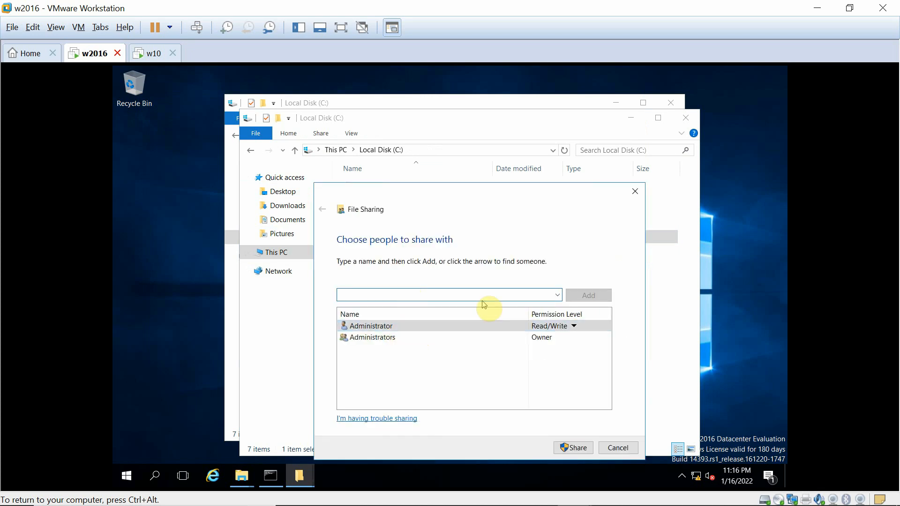
pyautogui.click(557, 295)
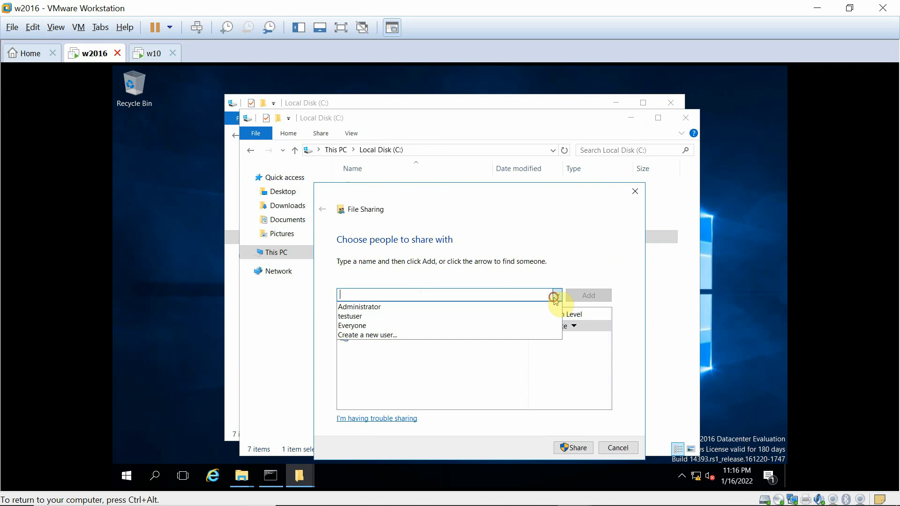
pyautogui.click(401, 325)
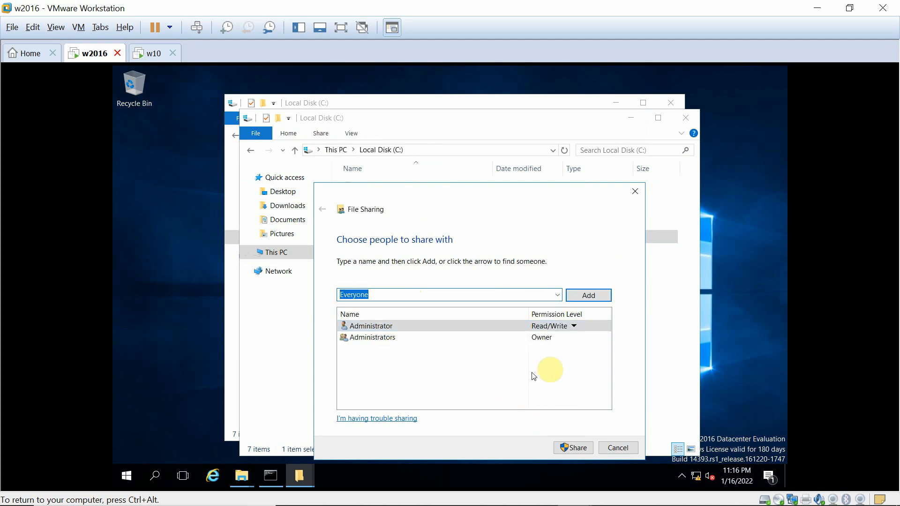
pyautogui.click(580, 298)
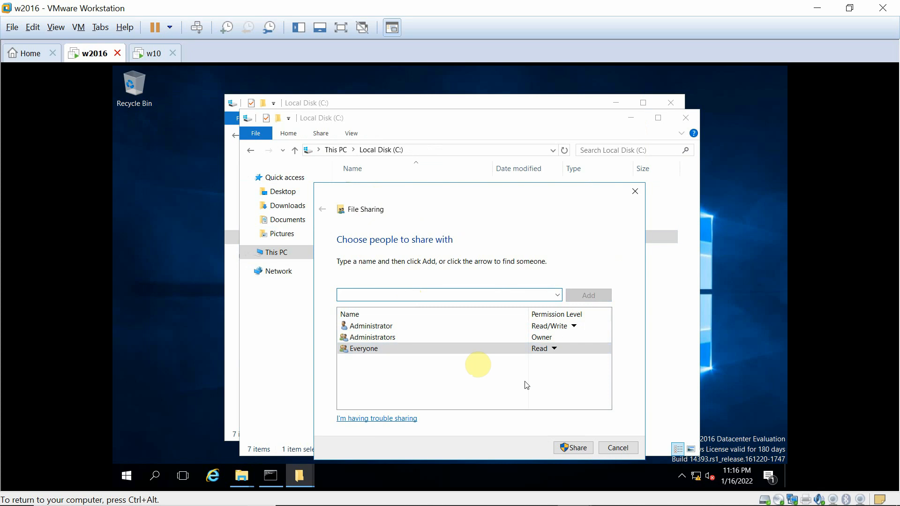
pyautogui.click(575, 448)
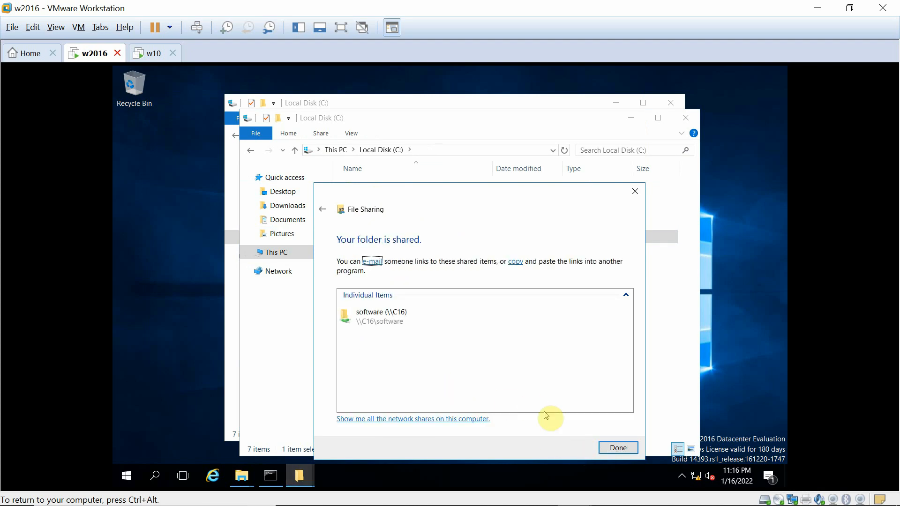
pyautogui.click(617, 449)
pyautogui.click(466, 446)
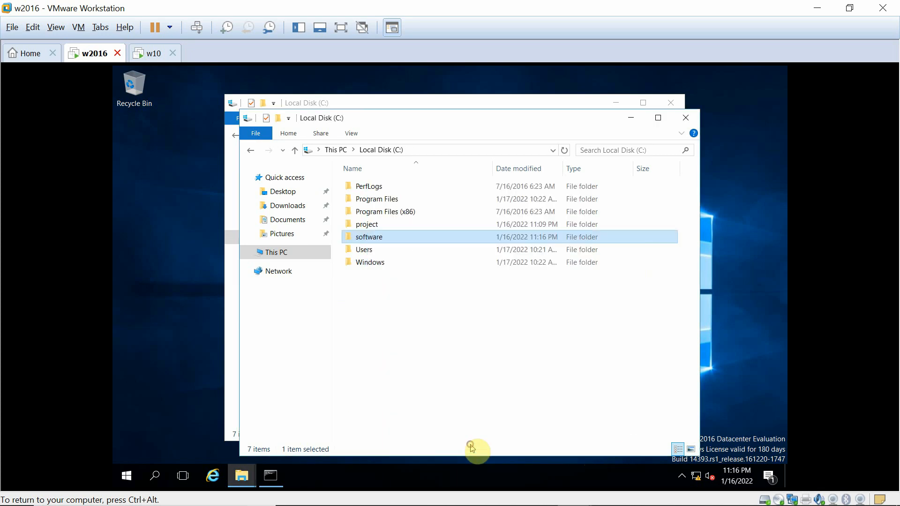
# On the Windows 10 VM, open \\172.24.0.16 from the Run dialog to list its shares.
pyautogui.click(170, 55)
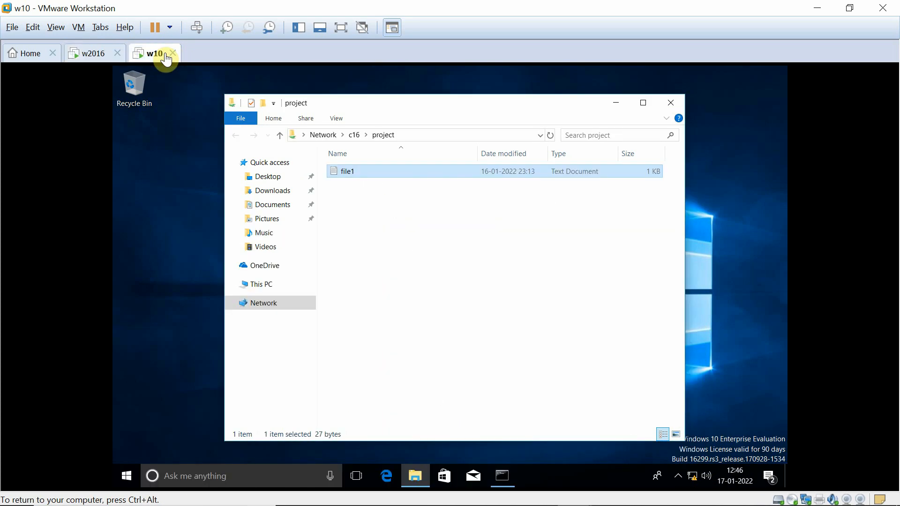
pyautogui.click(227, 476)
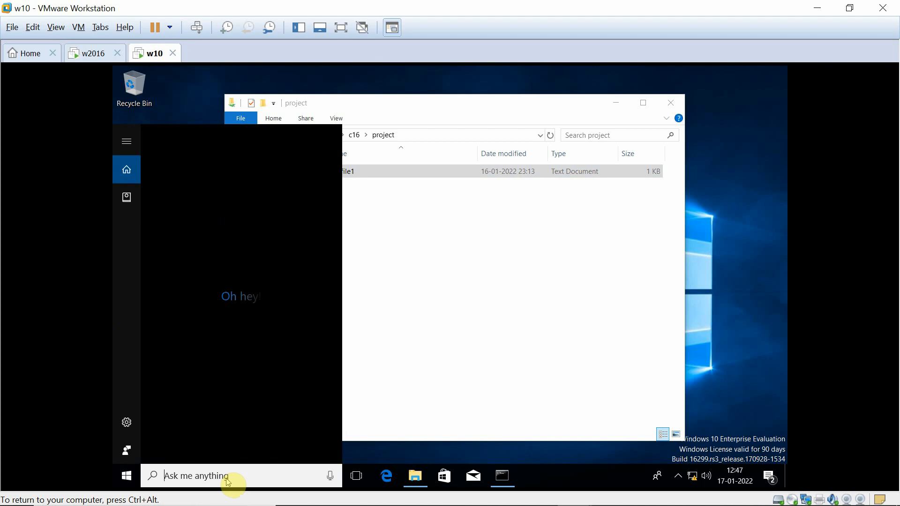
pyautogui.write('run')
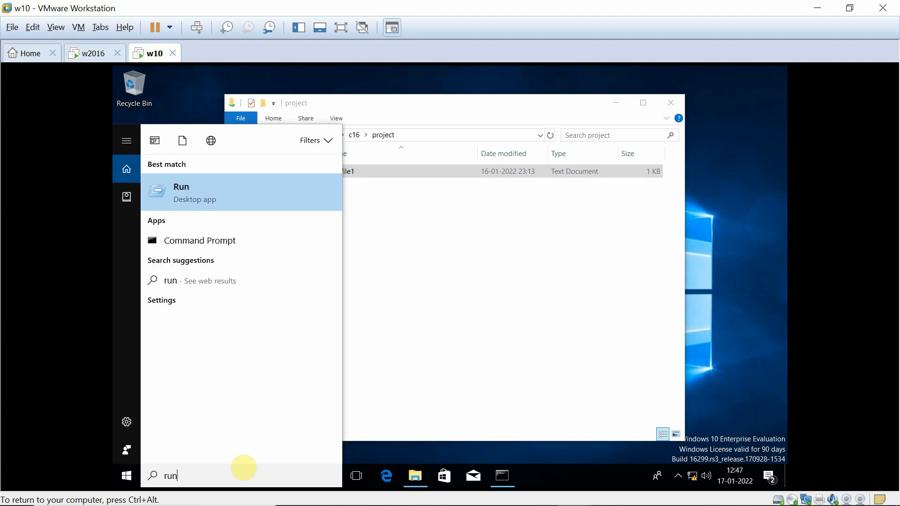
pyautogui.click(183, 192)
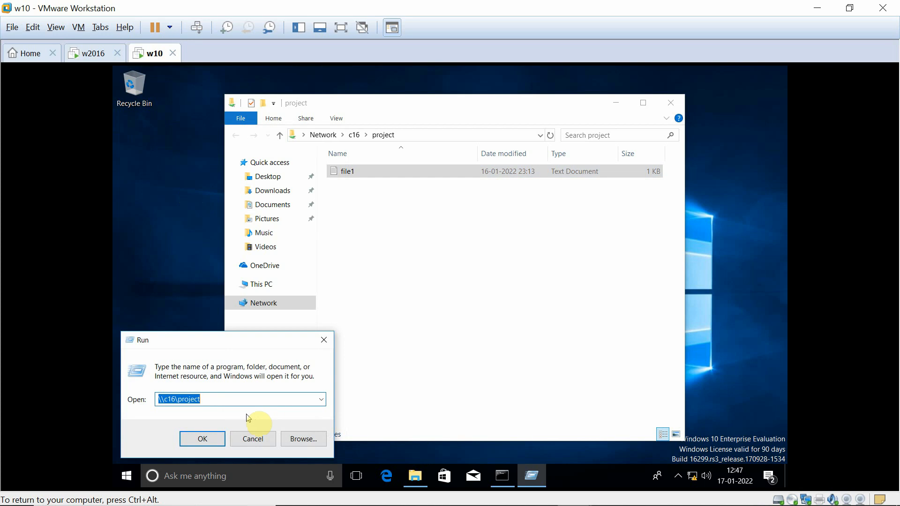
pyautogui.click(233, 398)
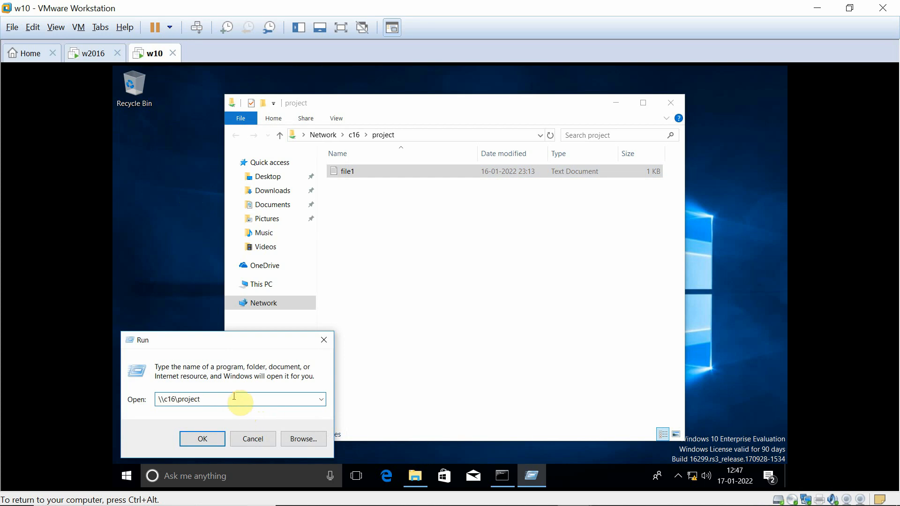
pyautogui.press('BackSpace')
pyautogui.press('BackSpace')
pyautogui.press('BackSpace')
pyautogui.press('BackSpace')
pyautogui.press('BackSpace')
pyautogui.press('BackSpace')
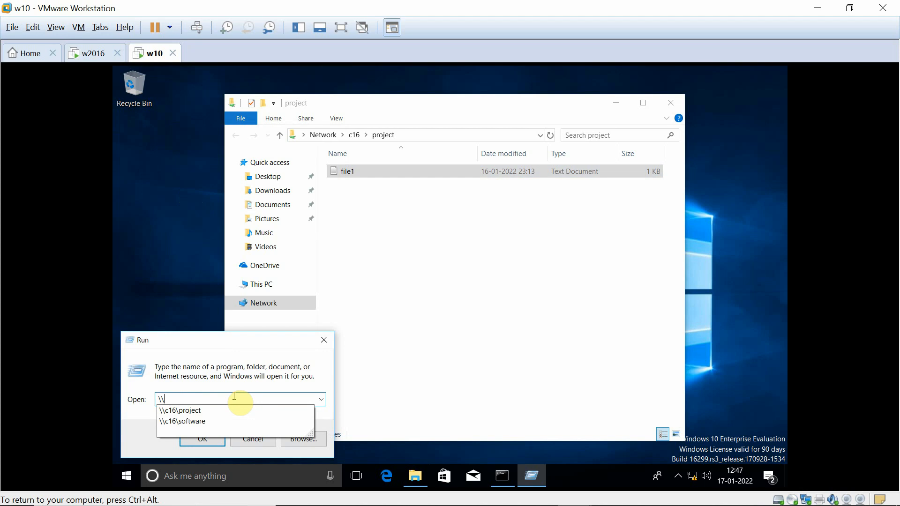
pyautogui.write('172.24.0.16')
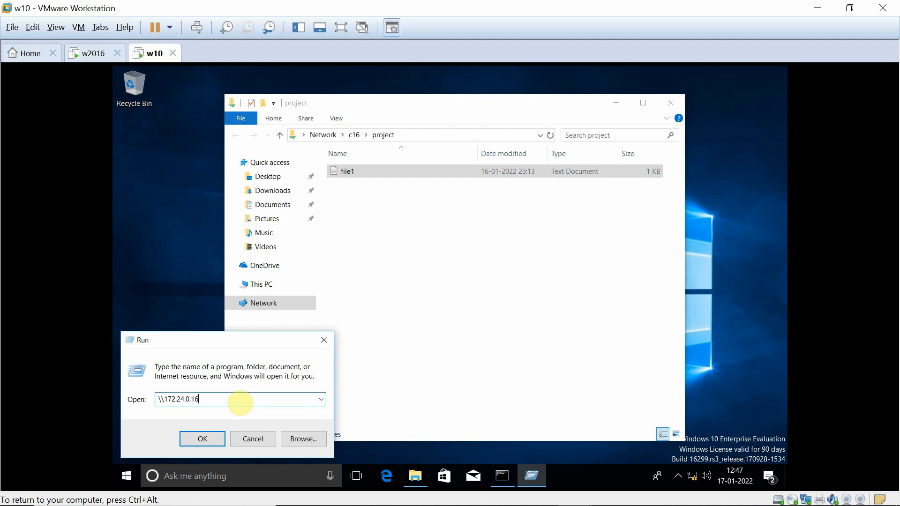
pyautogui.press('Return')
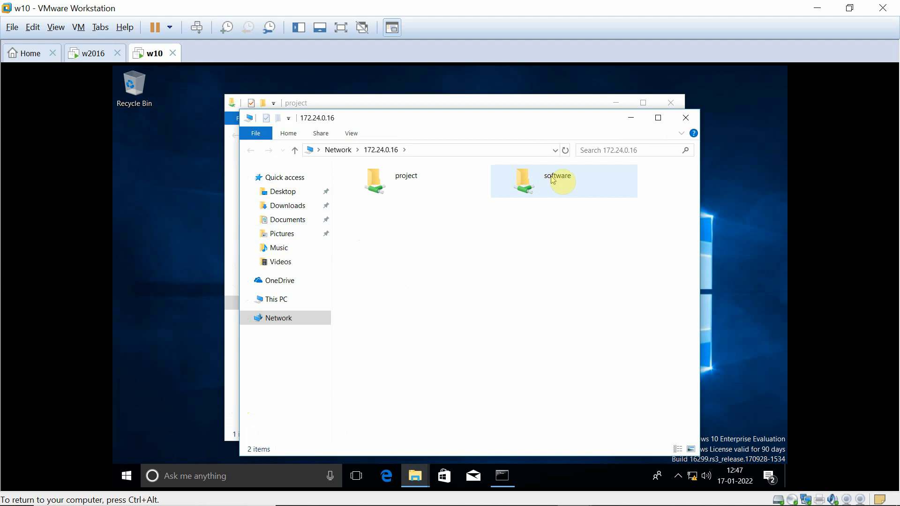
# Edit testfile on the software share and try saving it, which fails with permission denied.
pyautogui.click(547, 183)
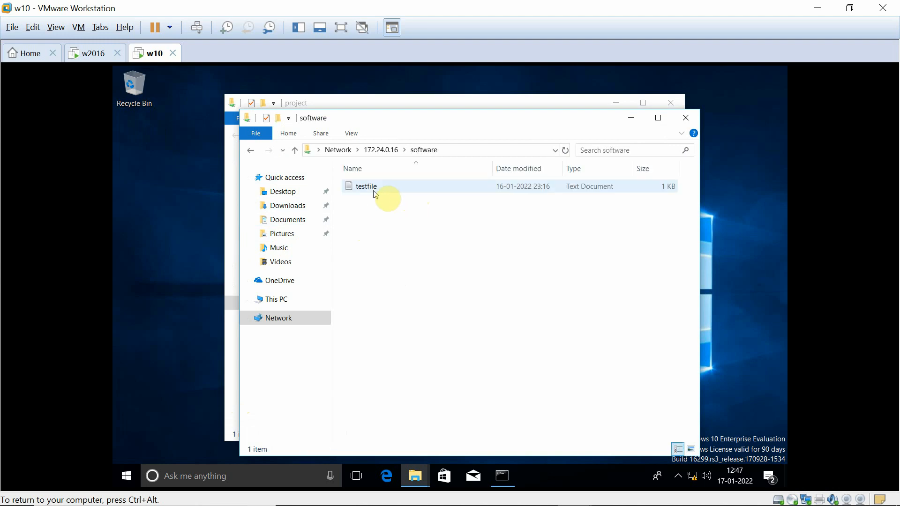
pyautogui.doubleClick(376, 193)
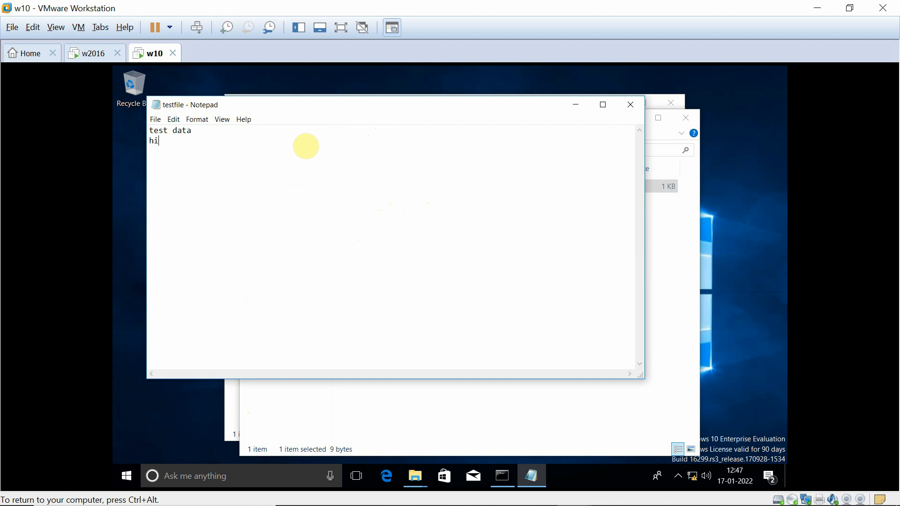
pyautogui.click(630, 105)
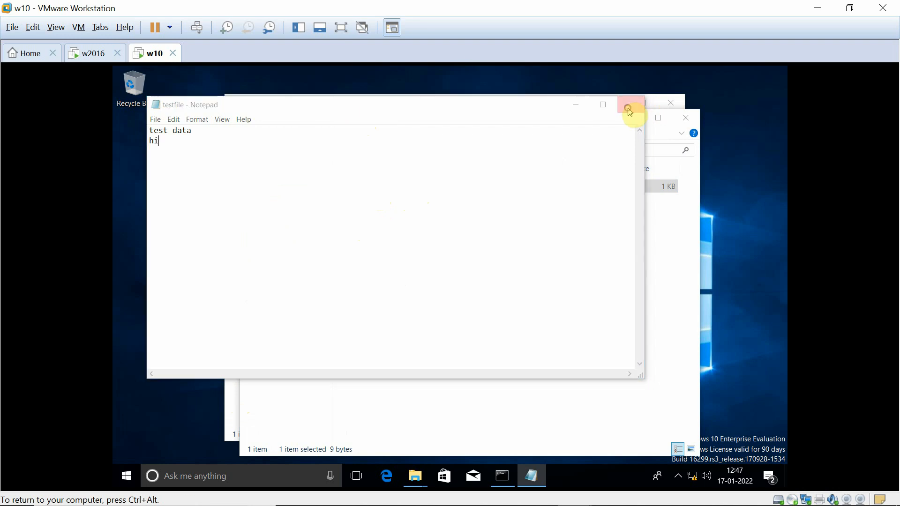
pyautogui.click(409, 282)
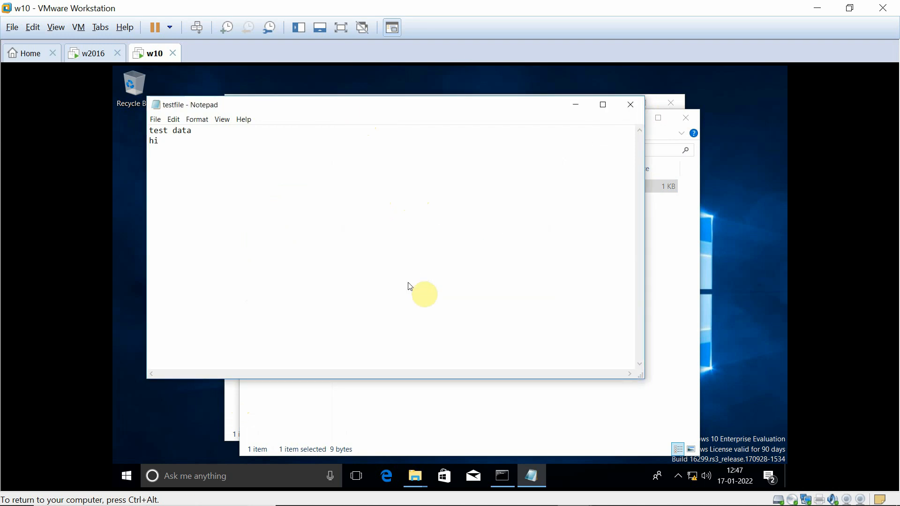
pyautogui.click(636, 101)
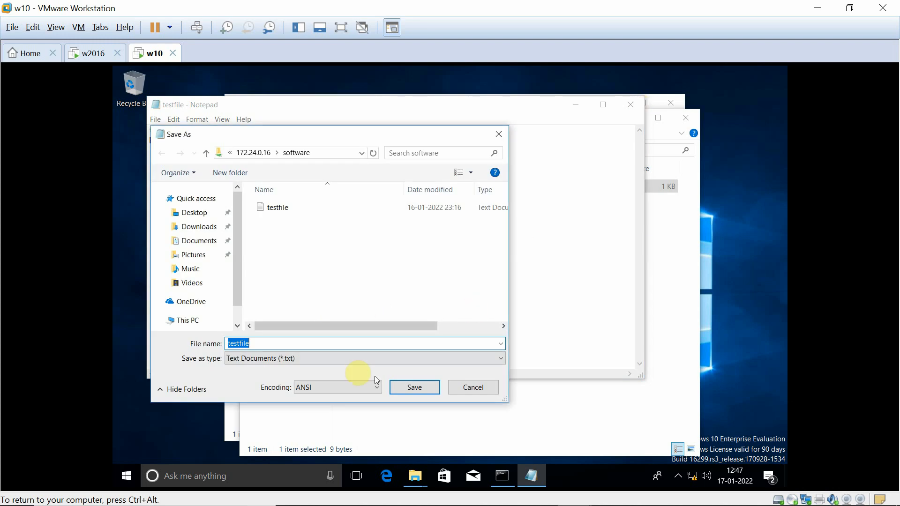
pyautogui.click(405, 390)
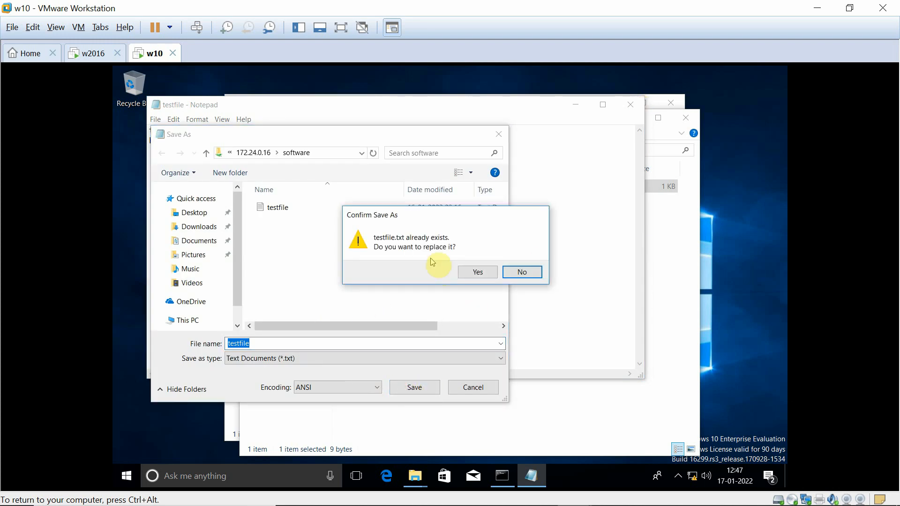
pyautogui.click(472, 271)
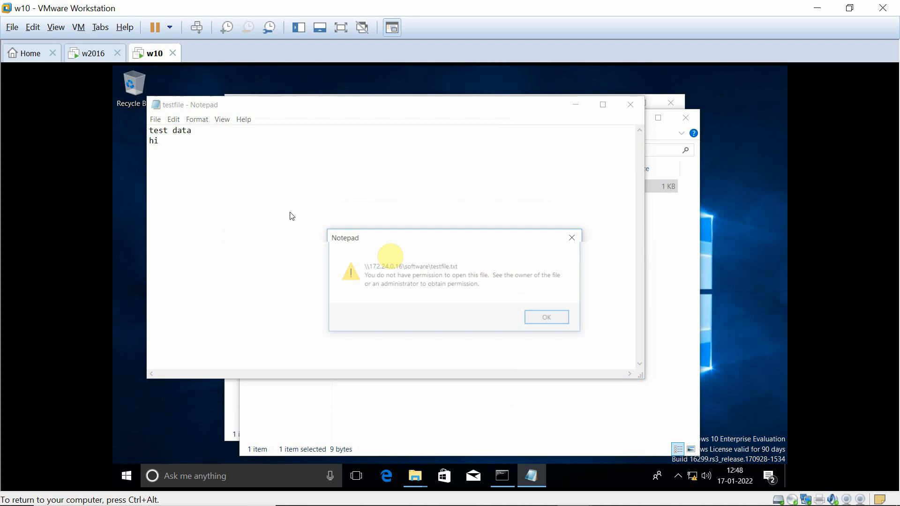
pyautogui.click(549, 320)
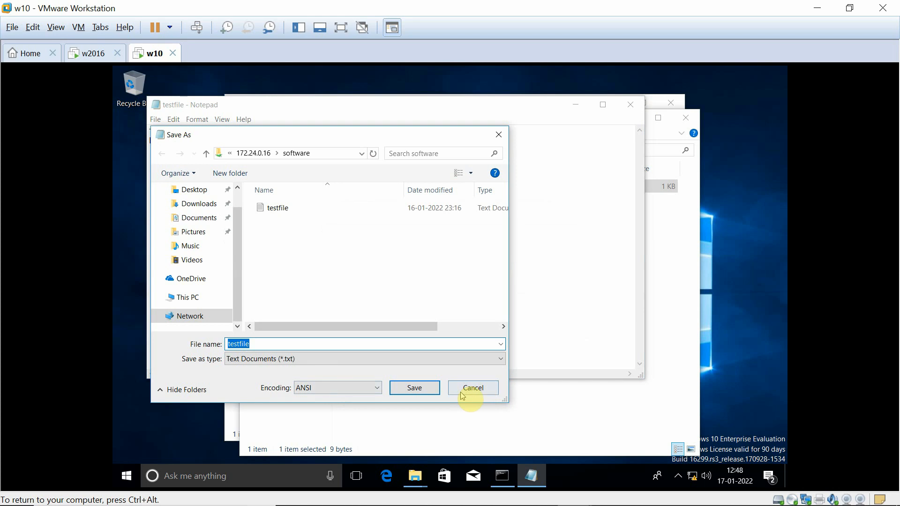
# Discard the testfile edits, close the share windows and display the Lab Setup slide.
pyautogui.click(470, 390)
pyautogui.click(630, 113)
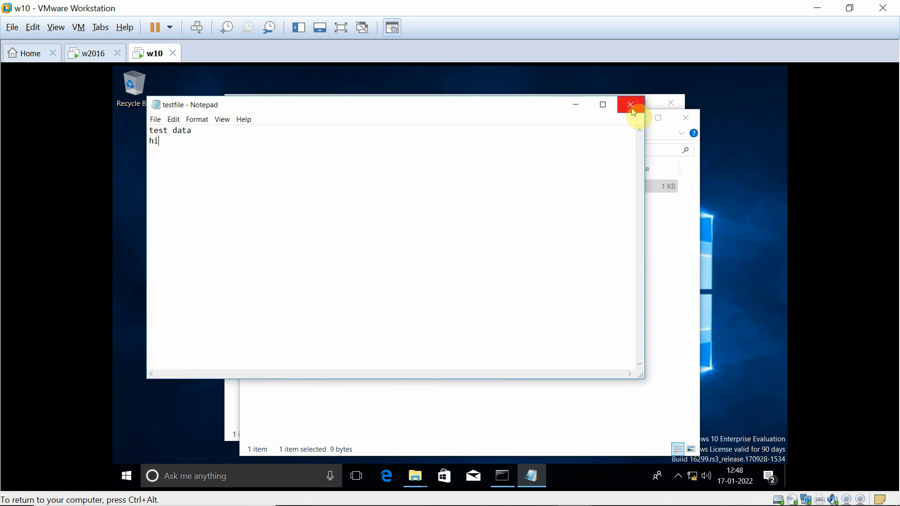
pyautogui.click(471, 279)
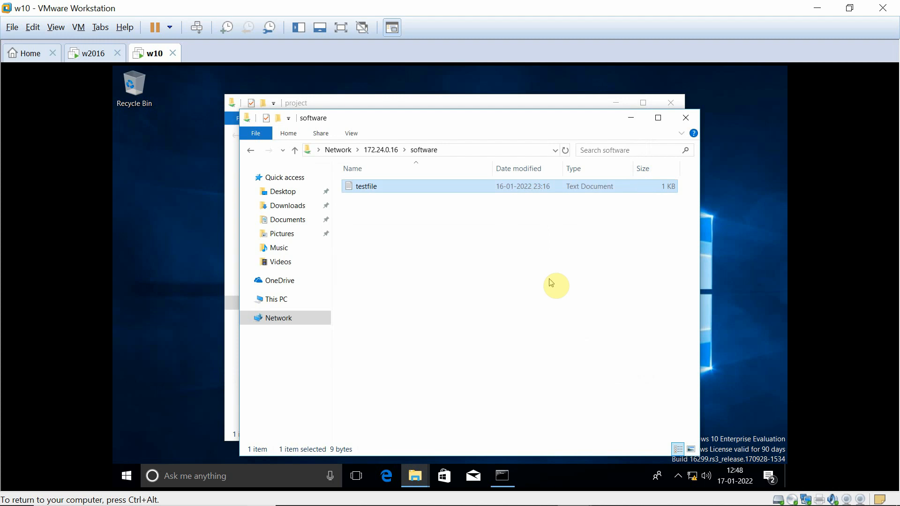
pyautogui.click(685, 118)
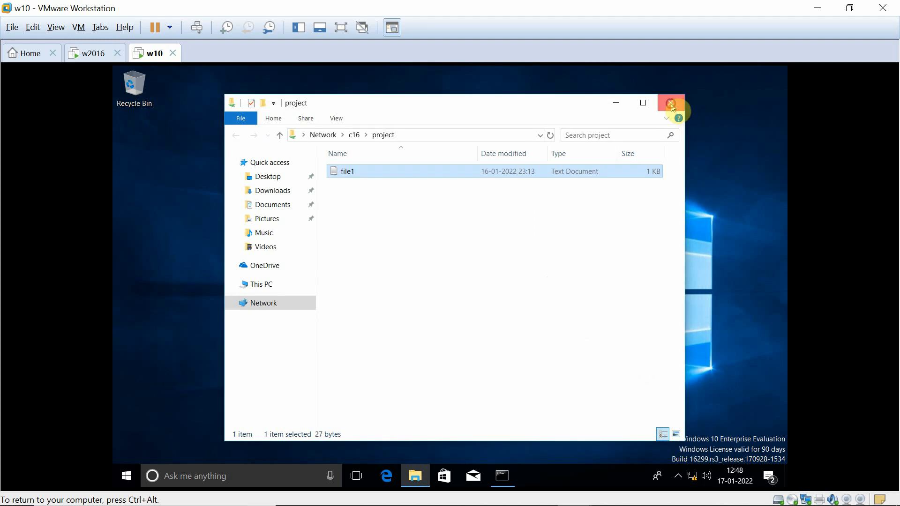
pyautogui.click(671, 103)
pyautogui.click(609, 493)
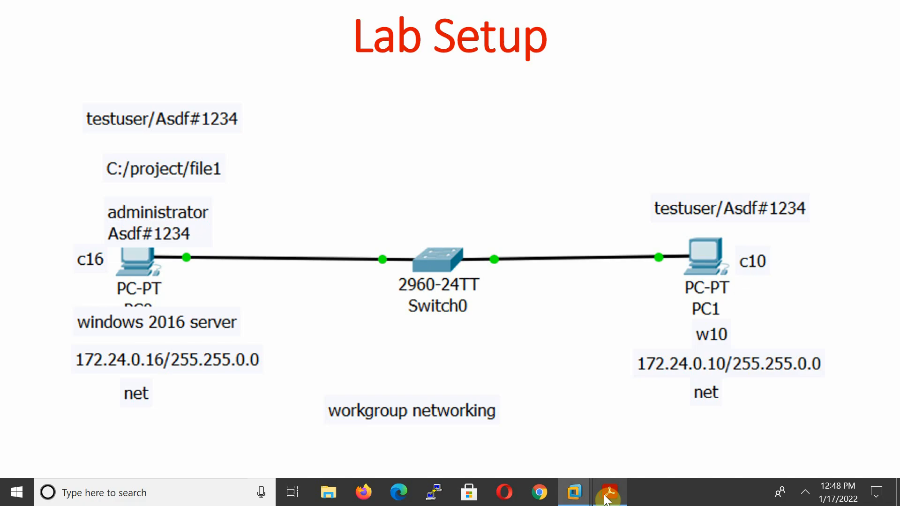